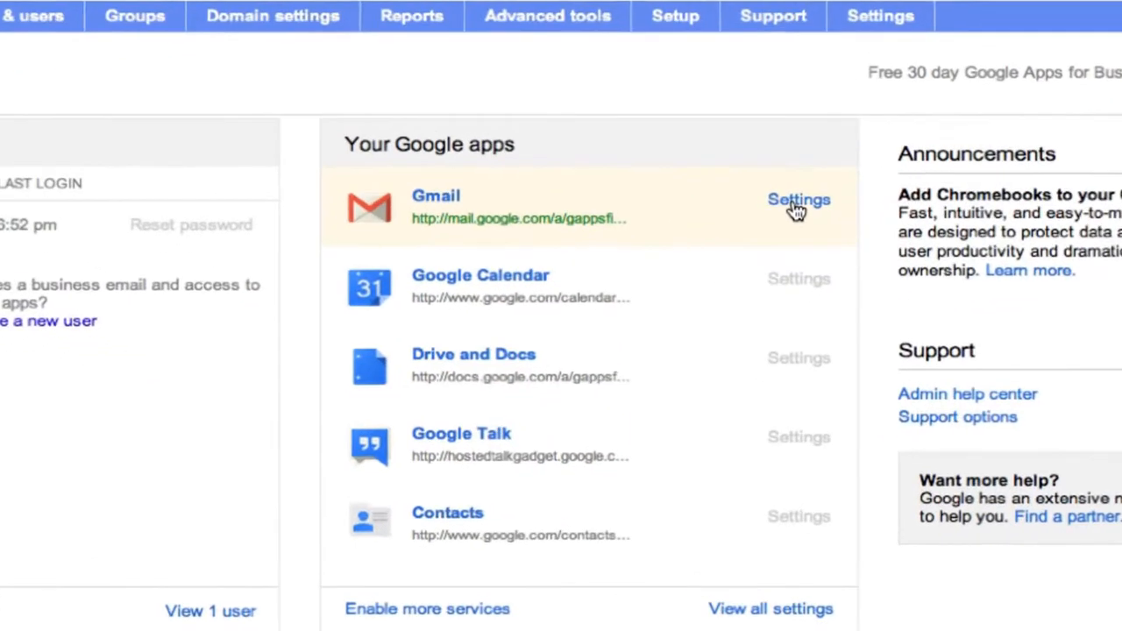
# Choose the custom web address mail.gappsfix.com for Gmail, continue to the CNAME instructions and highlight the alias "mail"
pyautogui.click(797, 200)
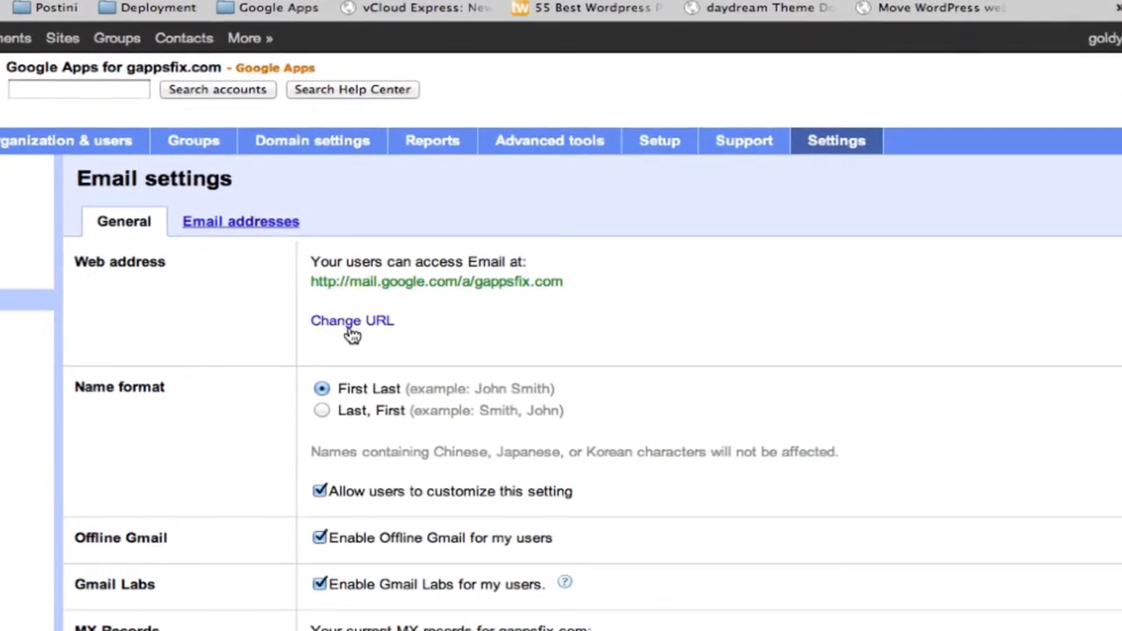
pyautogui.click(350, 328)
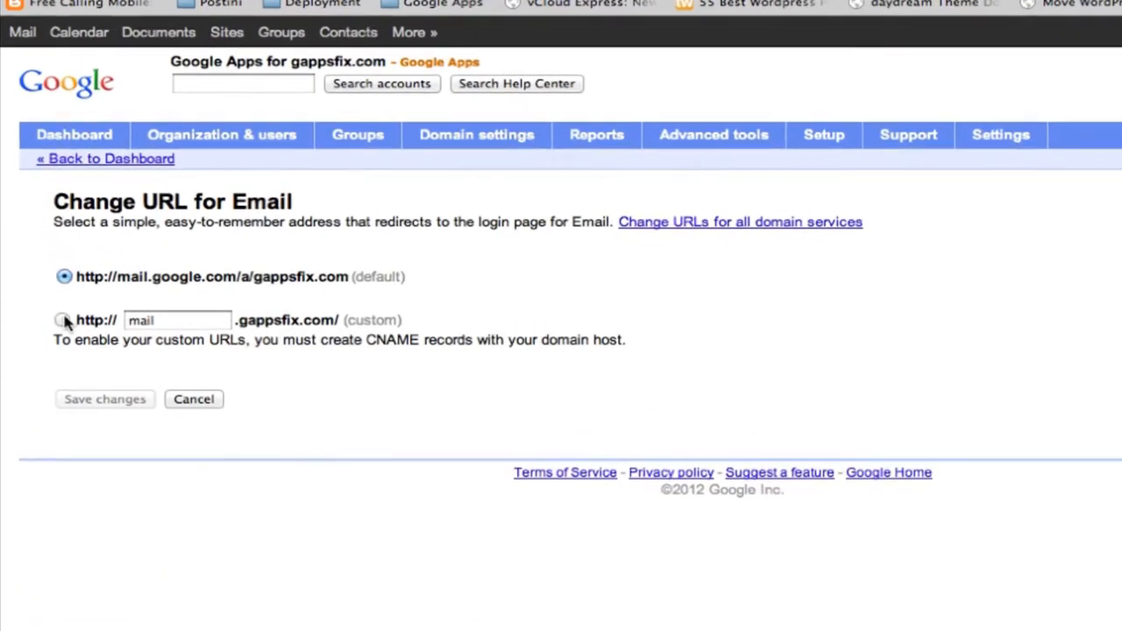
pyautogui.click(63, 321)
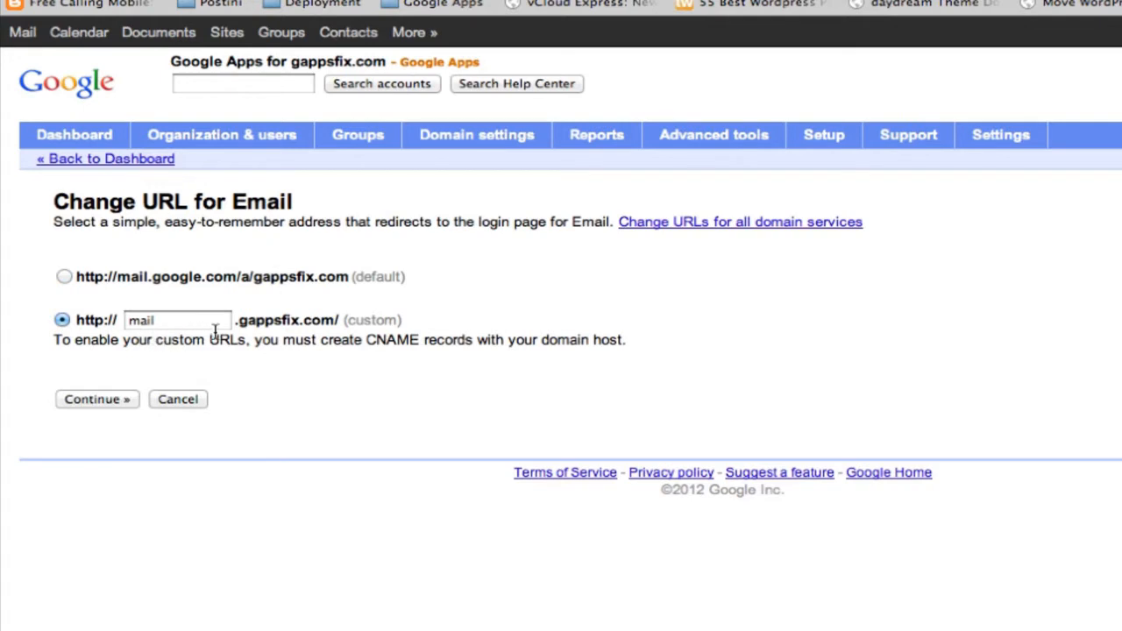
pyautogui.click(158, 323)
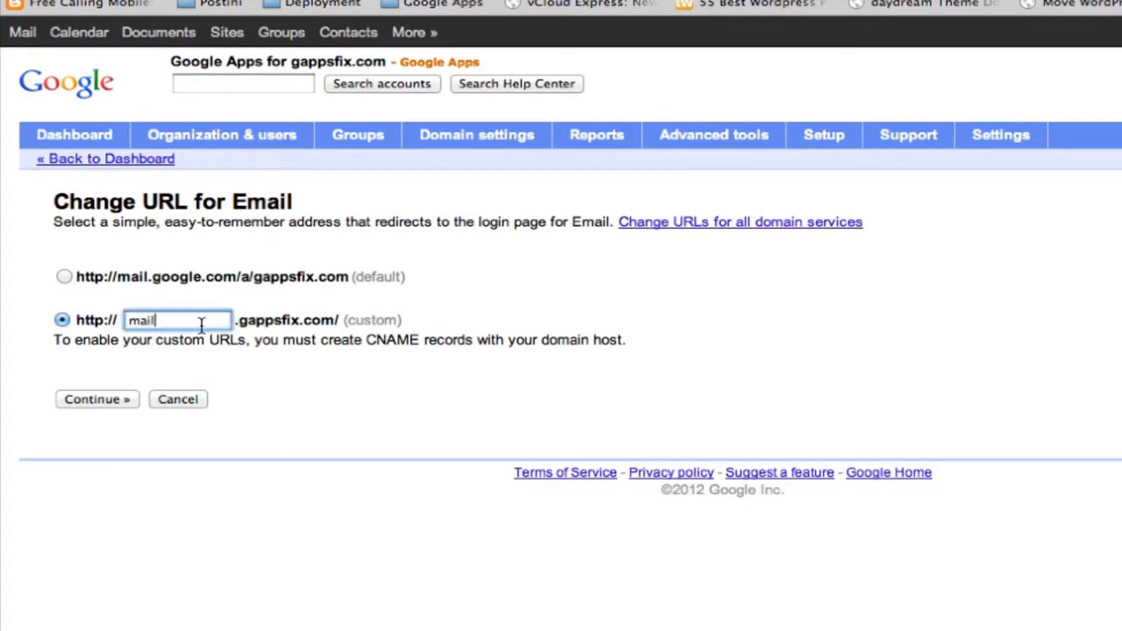
pyautogui.click(101, 399)
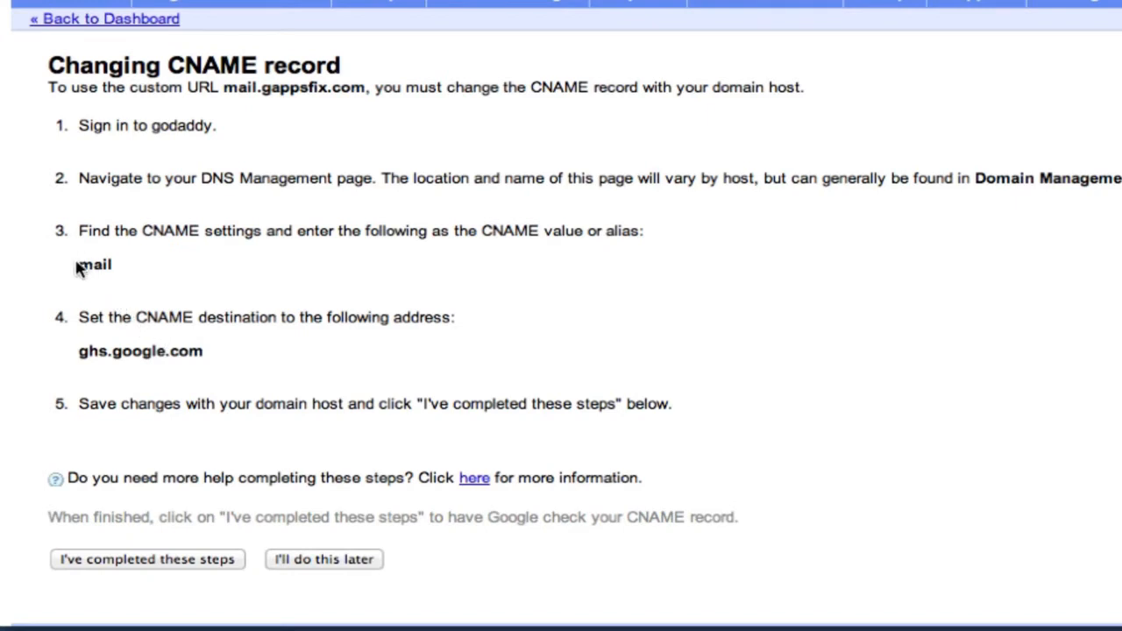
pyautogui.moveTo(76, 270); pyautogui.dragTo(127, 263)
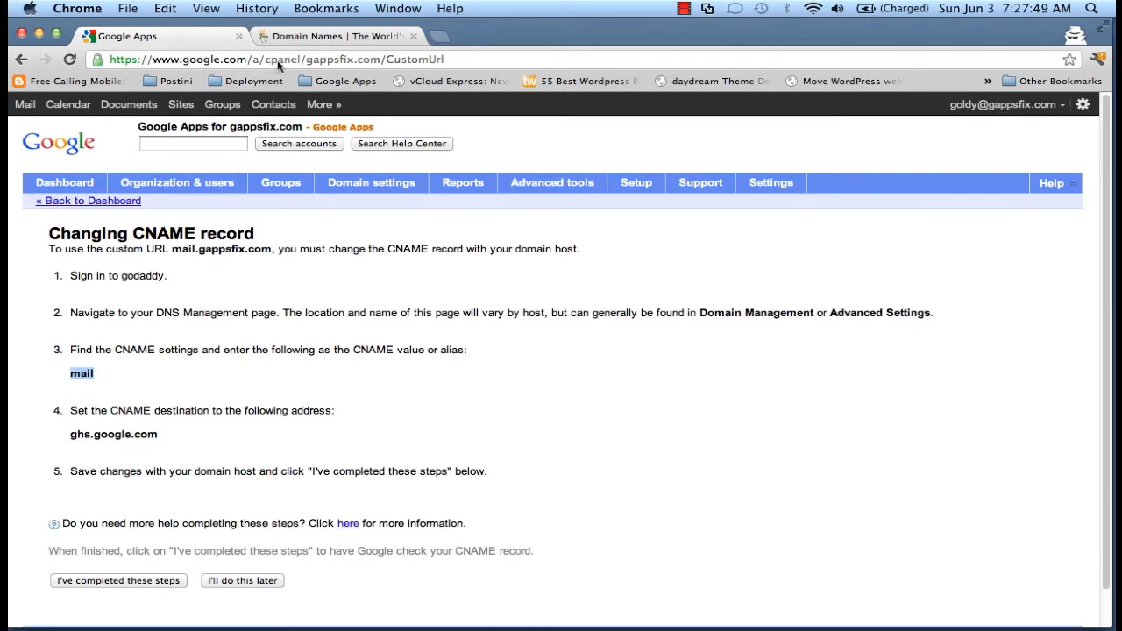
# Switch to GoDaddy and launch the DNS Manager for gappsfix.com from the account's domain list
pyautogui.click(305, 35)
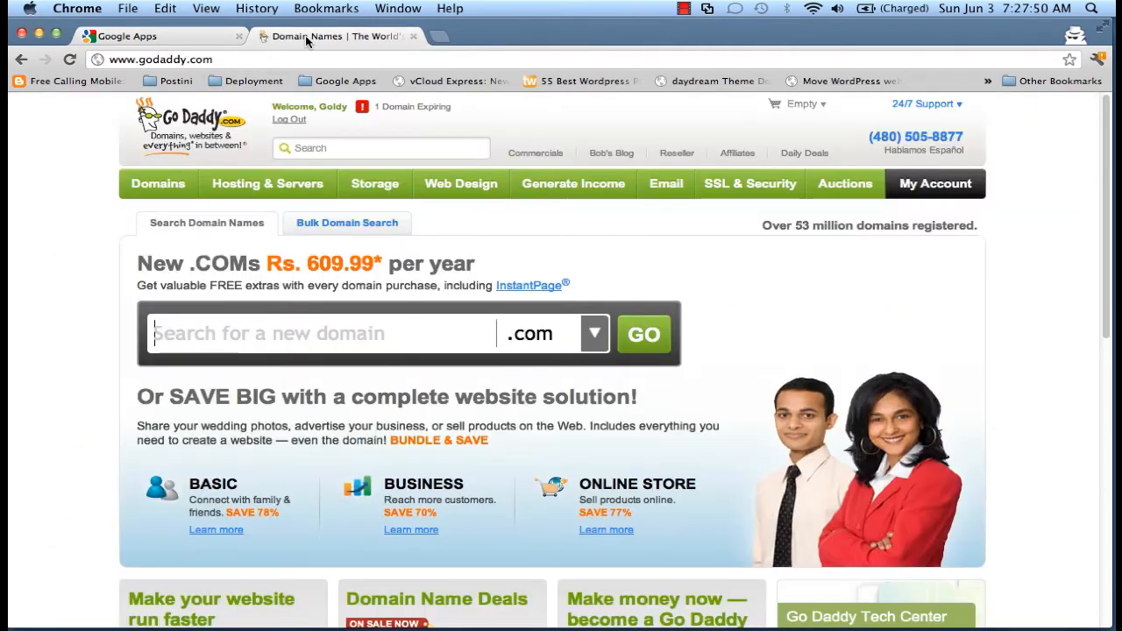
pyautogui.click(908, 188)
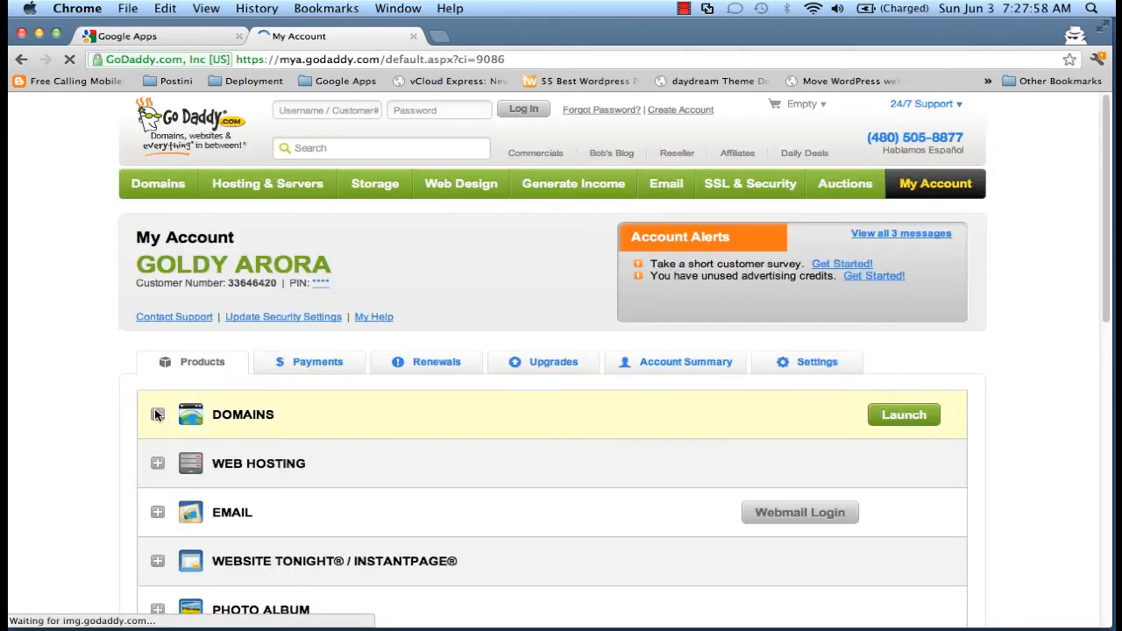
pyautogui.click(154, 409)
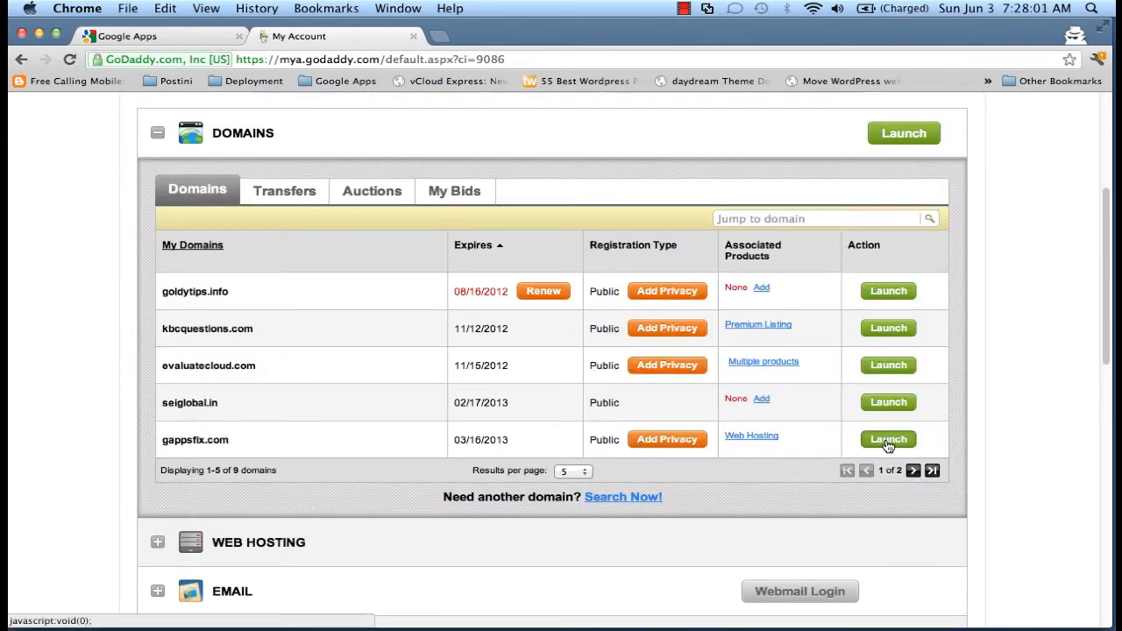
pyautogui.click(887, 442)
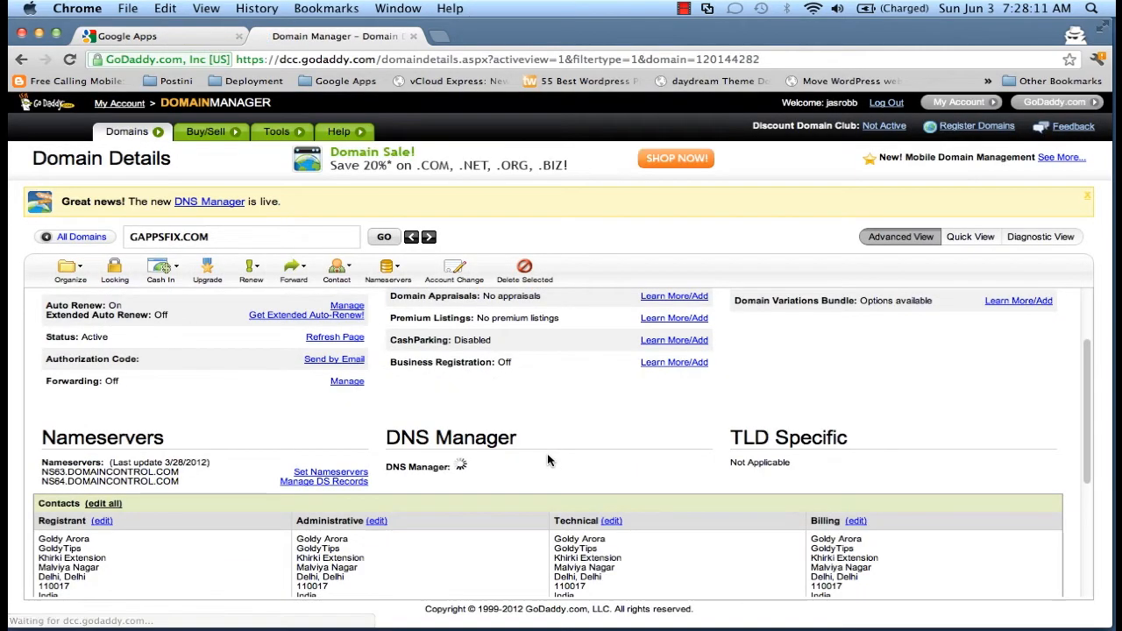
pyautogui.click(406, 544)
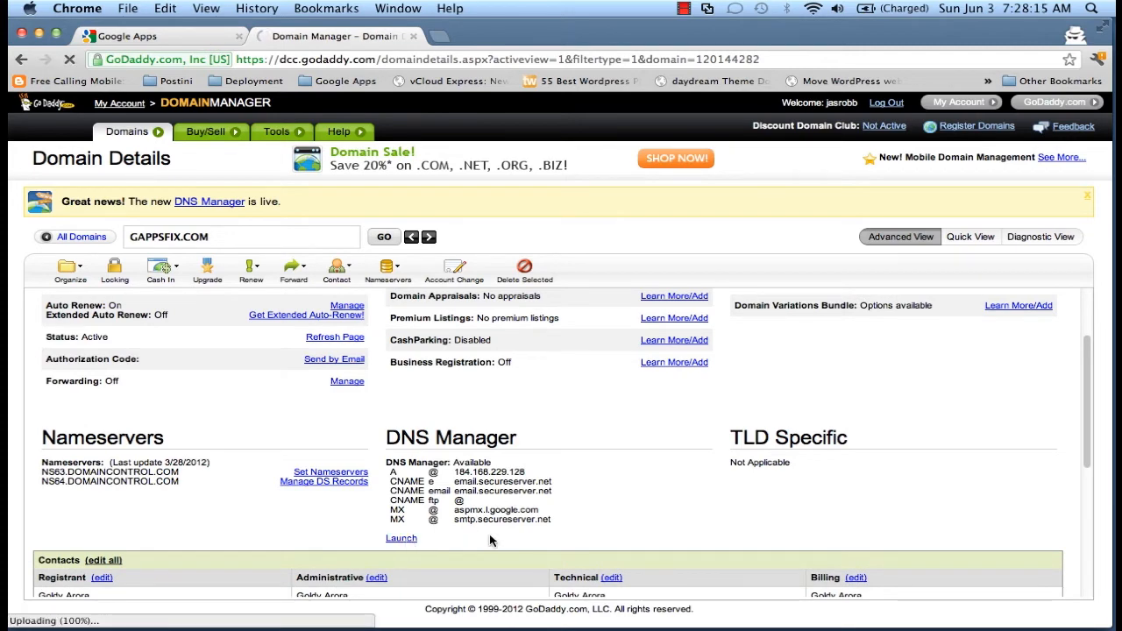
# Copy the CNAME alias "mail" from the instructions in Google Apps
pyautogui.click(163, 36)
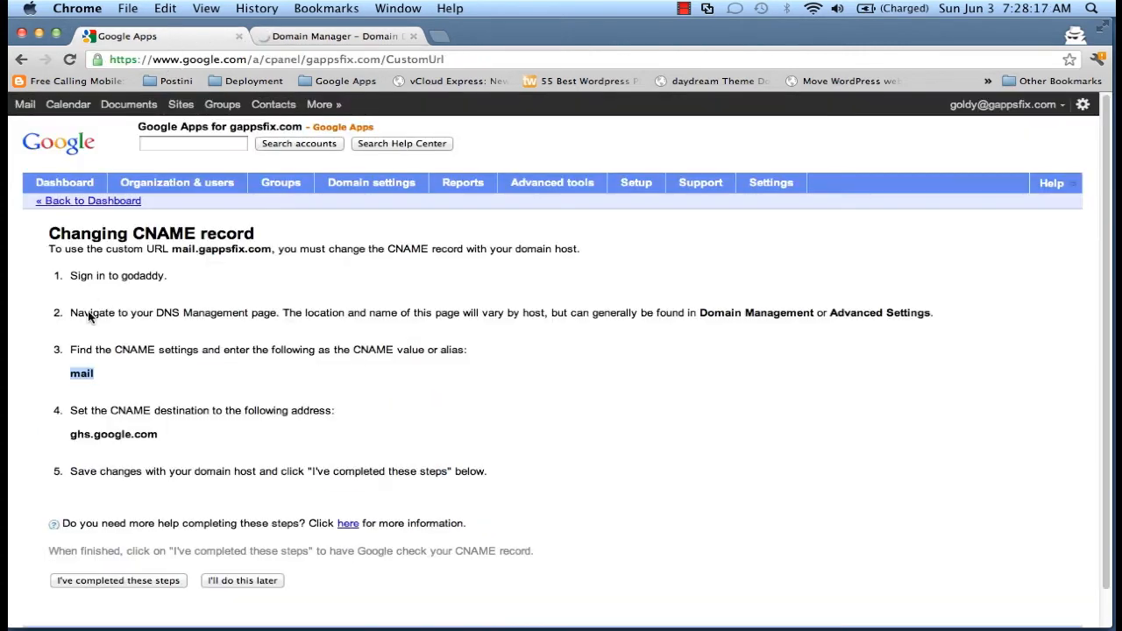
pyautogui.doubleClick(81, 369)
pyautogui.rightClick(85, 370)
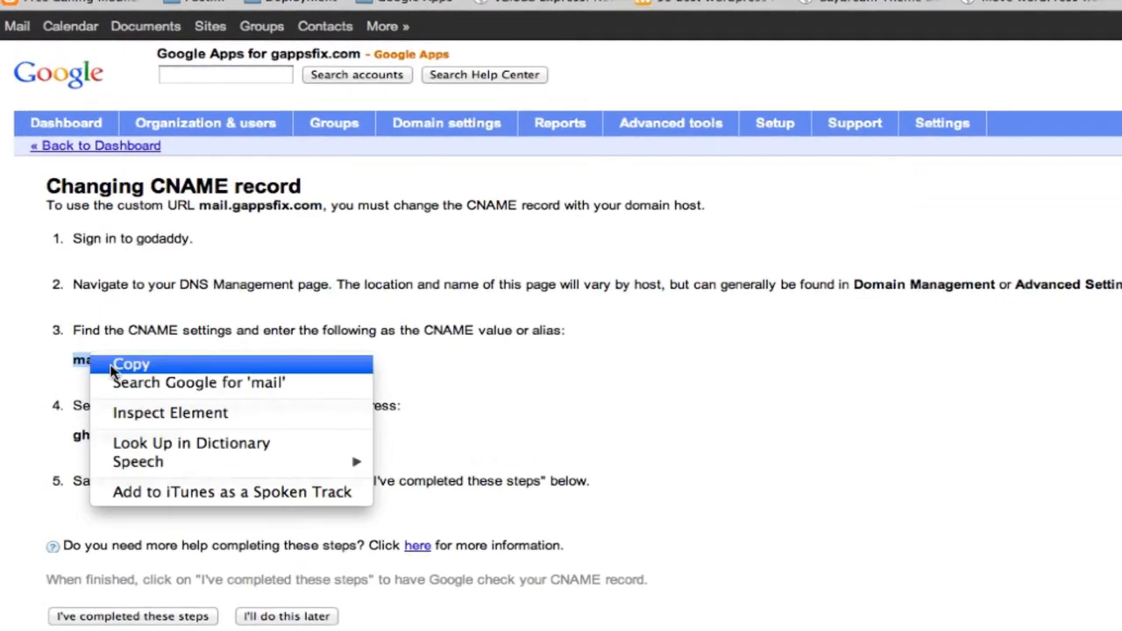
pyautogui.click(111, 371)
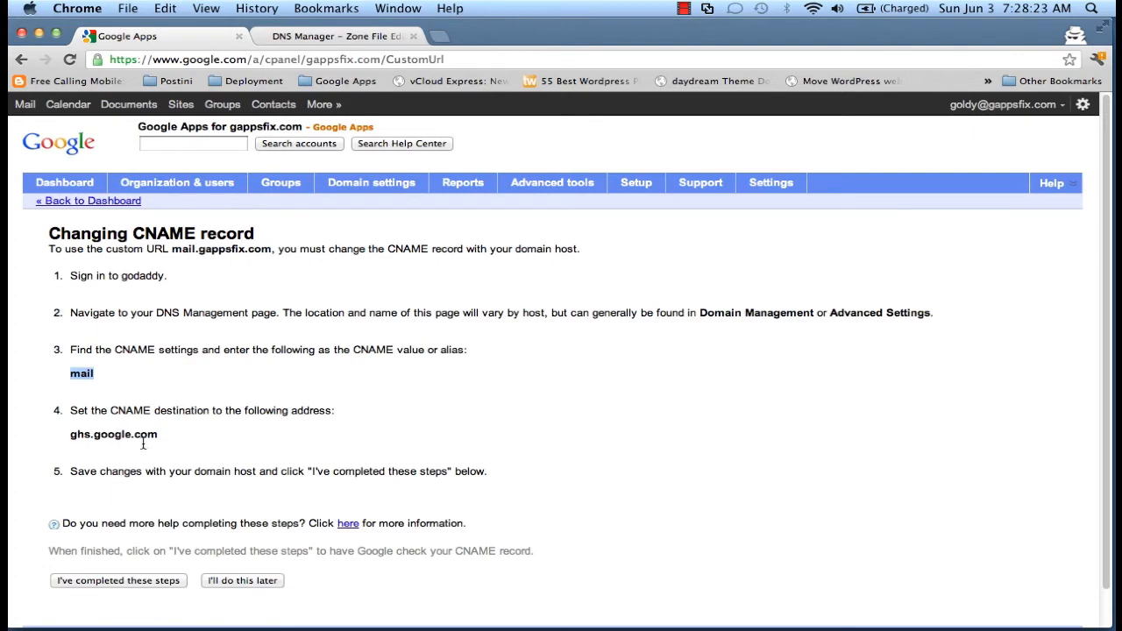
# In GoDaddy's zone file for gappsfix.com, point the "mail" CNAME record to ghs.google.com
pyautogui.click(307, 39)
pyautogui.scroll(-5, 421, 320)
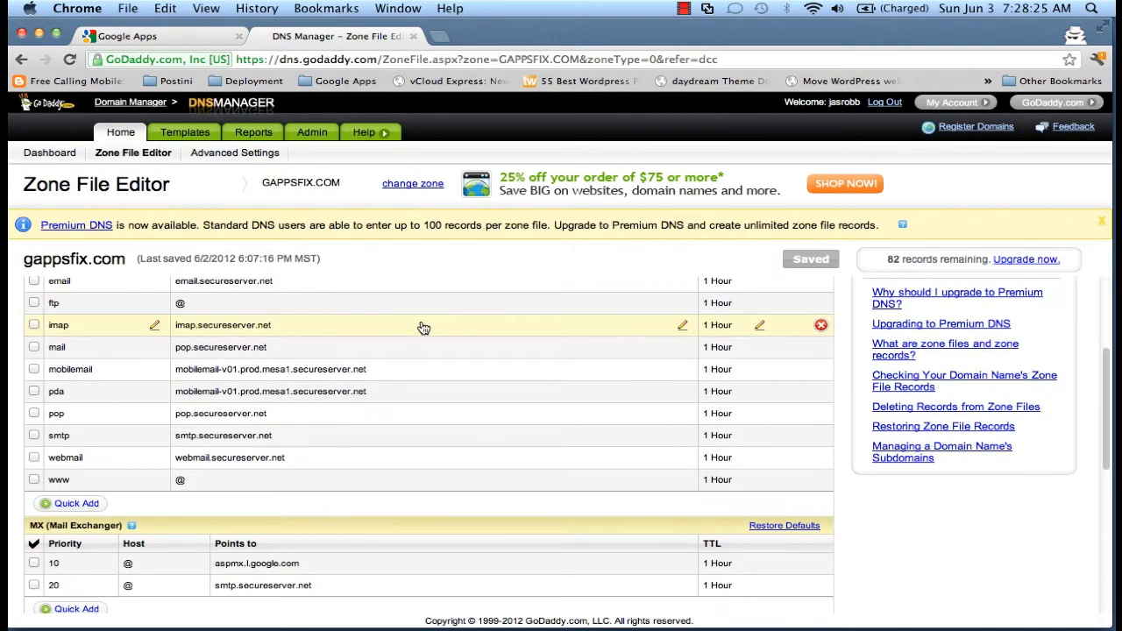
pyautogui.scroll(-6, 423, 327)
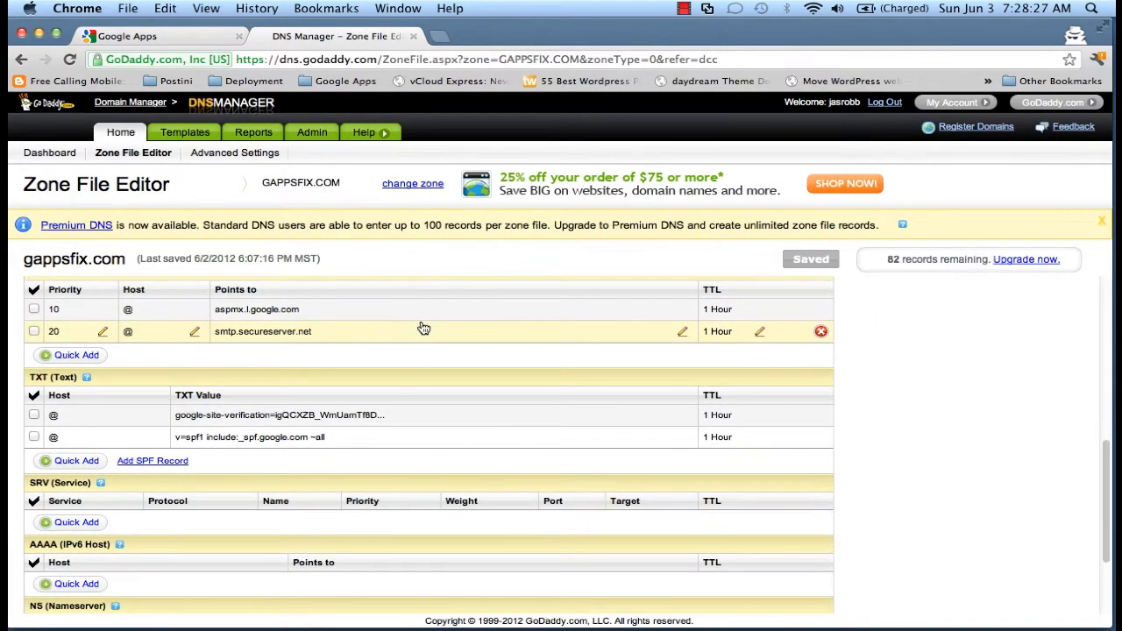
pyautogui.scroll(-3, 424, 328)
pyautogui.scroll(6, 424, 328)
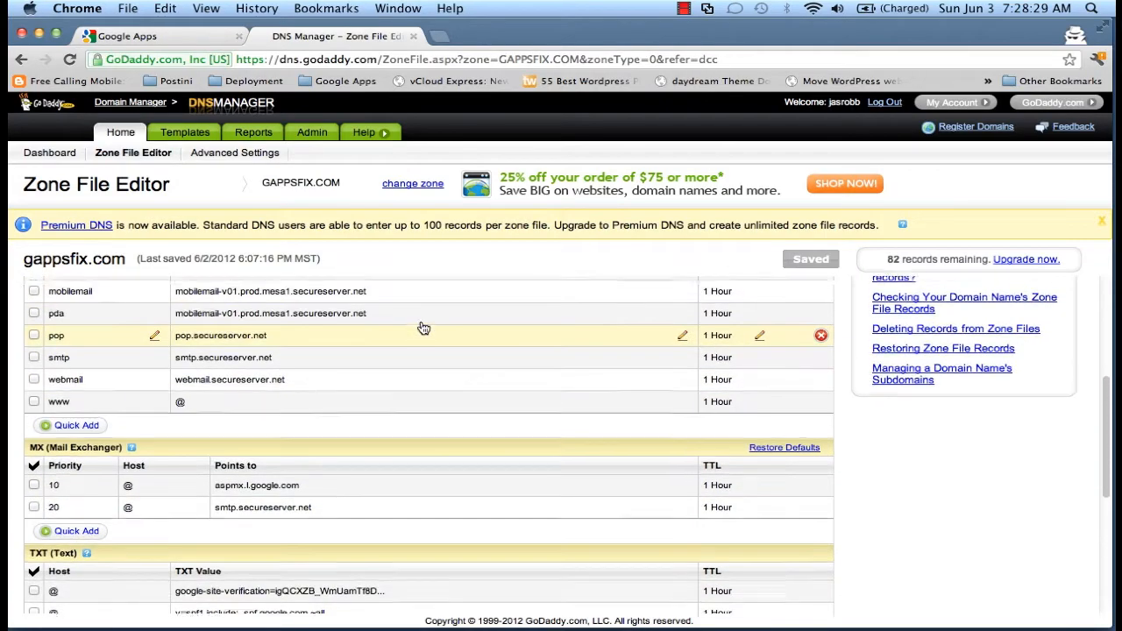
pyautogui.scroll(3, 424, 328)
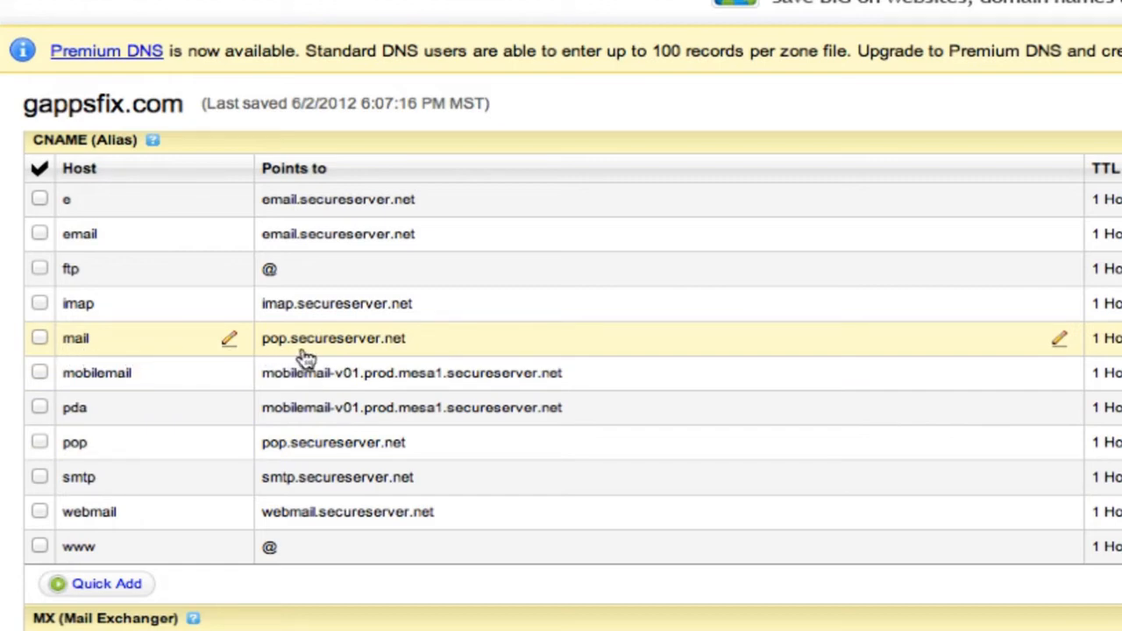
pyautogui.click(421, 351)
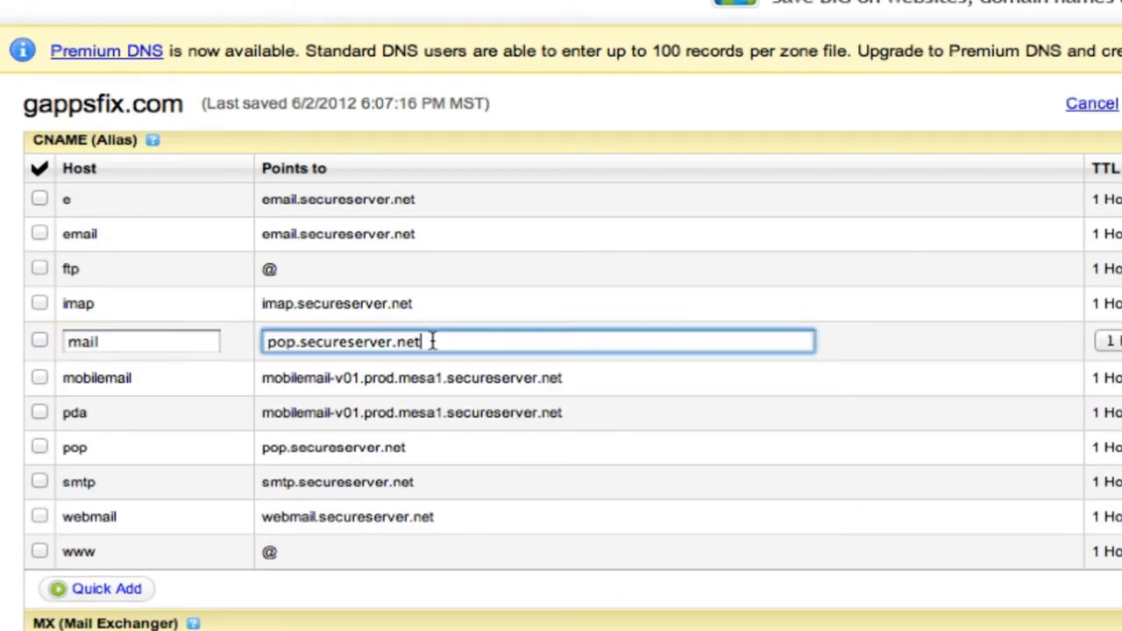
pyautogui.moveTo(432, 342); pyautogui.dragTo(256, 328)
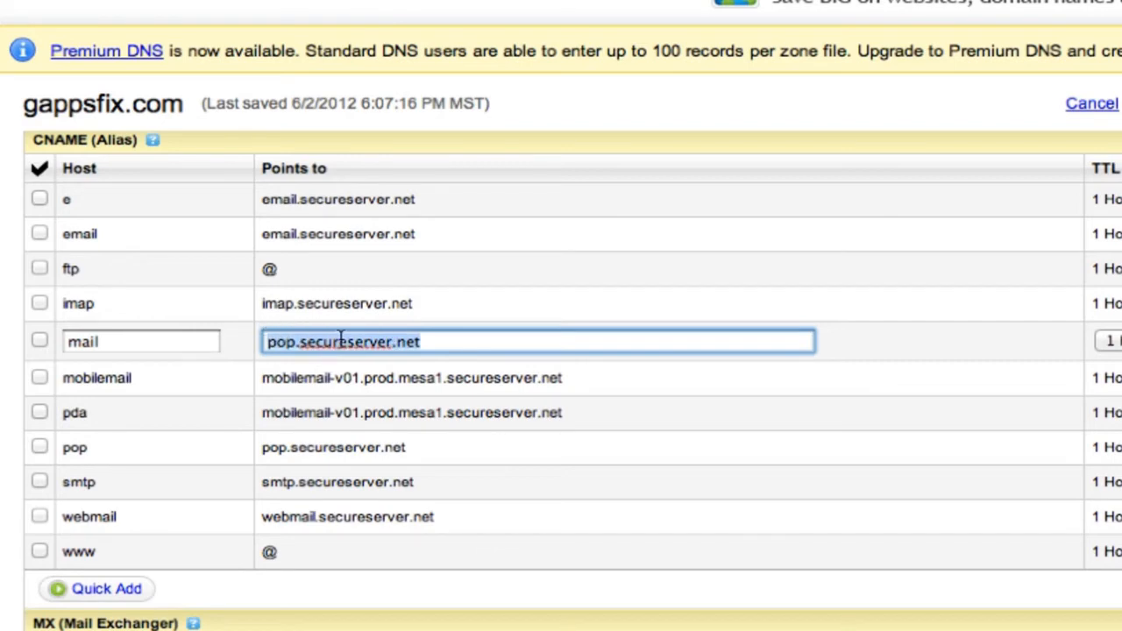
pyautogui.write('ghs.google.com')
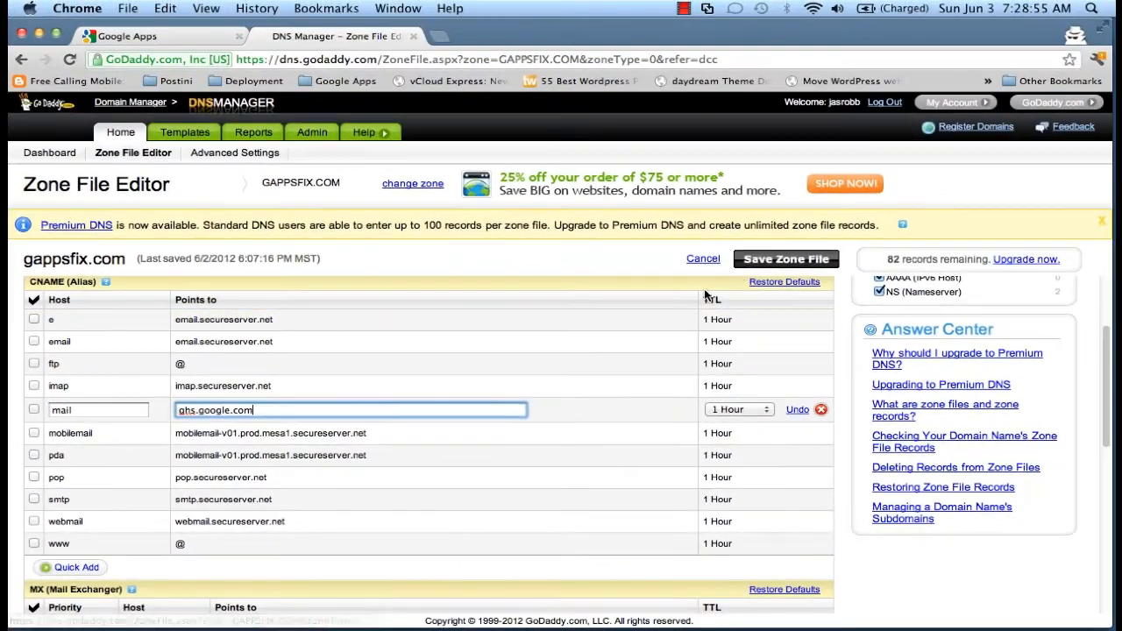
# Save the modified zone file and mark the mail CNAME steps as completed in Google Apps
pyautogui.click(752, 263)
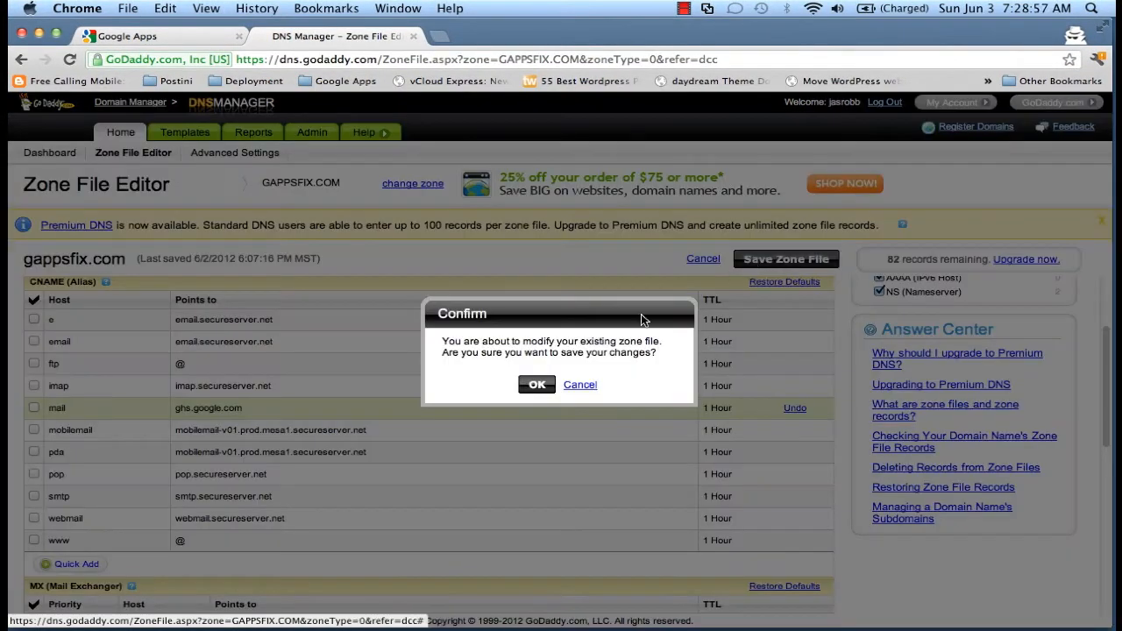
pyautogui.click(537, 386)
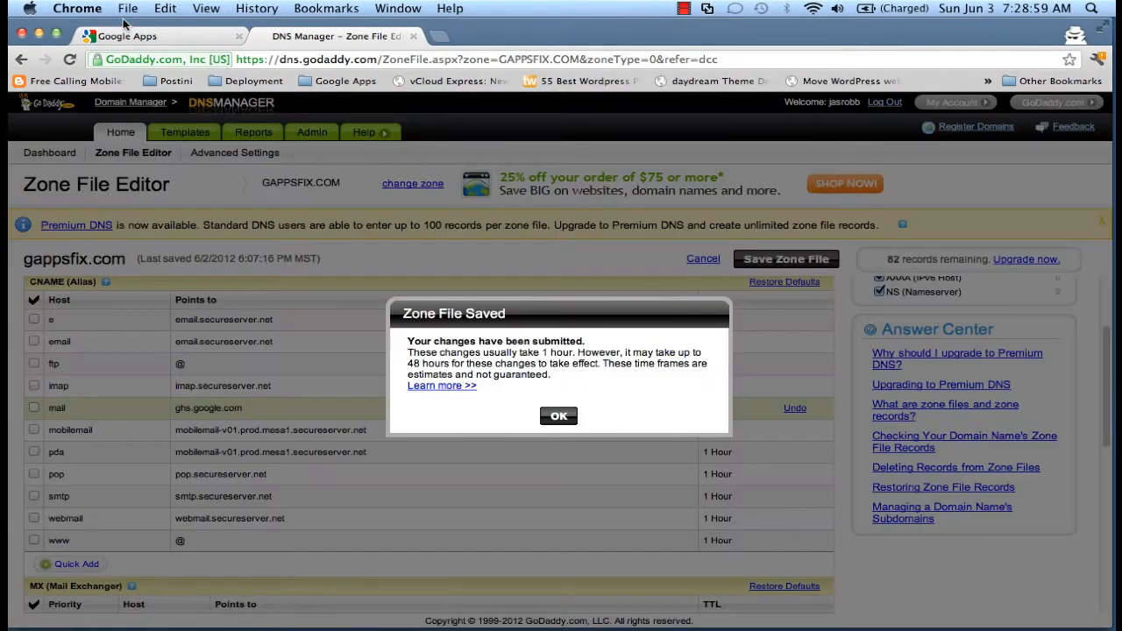
pyautogui.click(564, 416)
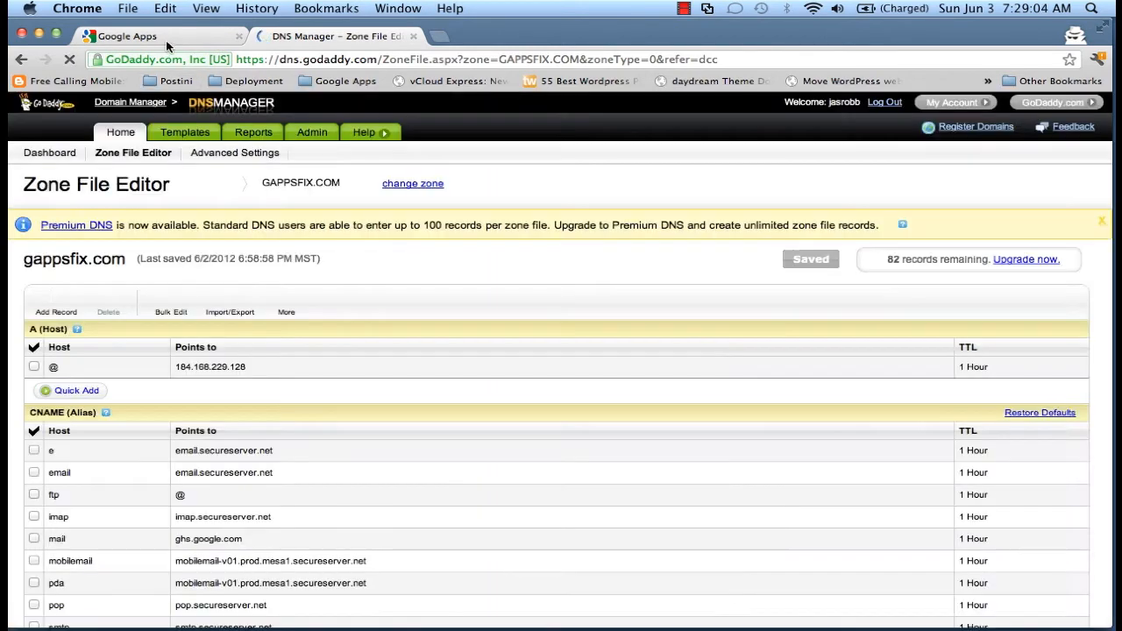
pyautogui.click(170, 34)
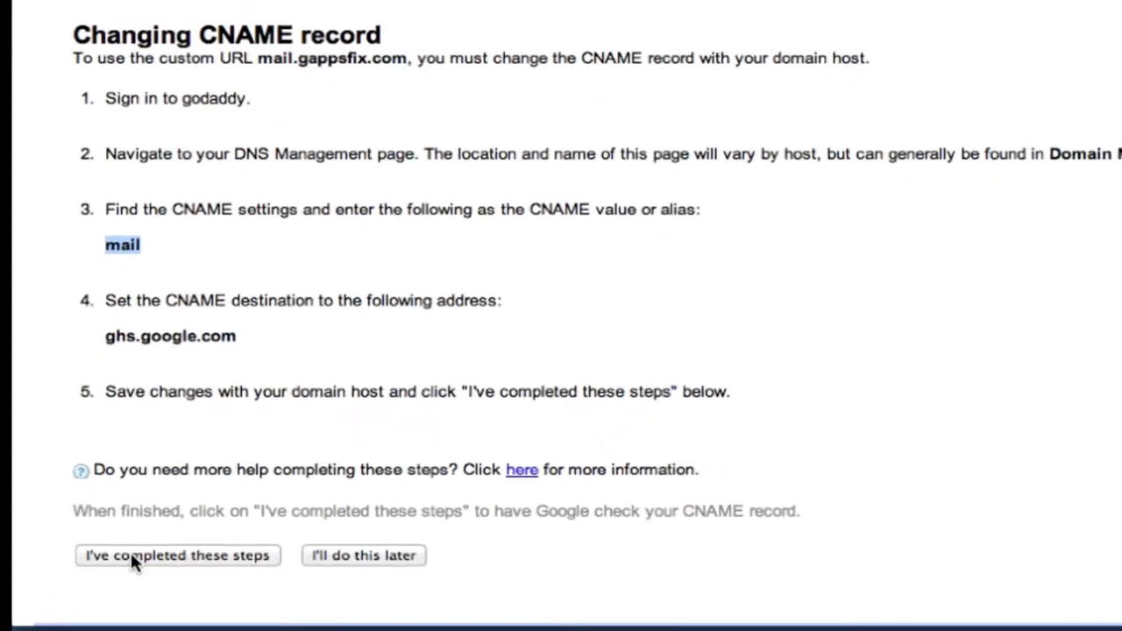
pyautogui.click(86, 583)
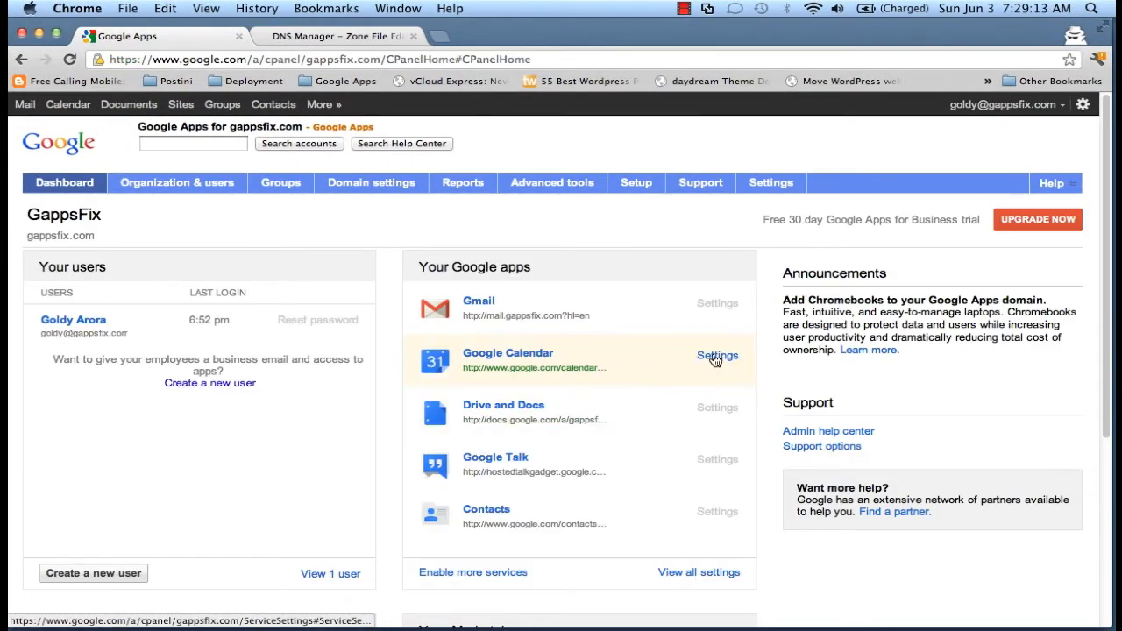
# Set Google Calendar's web address to the custom URL calendar.gappsfix.com and mark its CNAME steps as completed
pyautogui.click(716, 358)
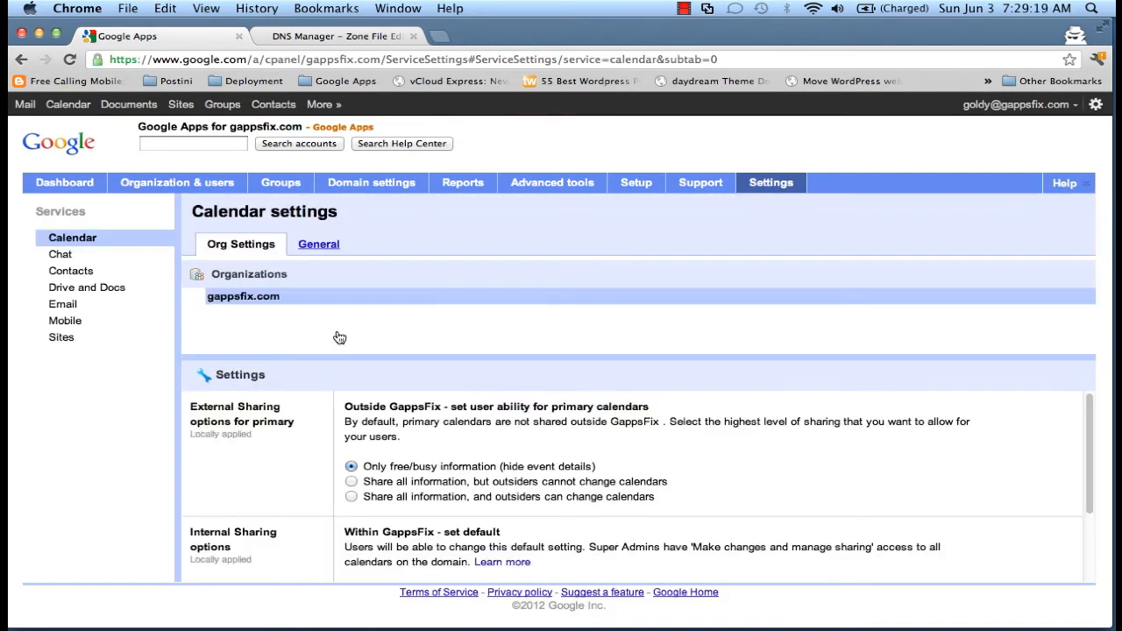
pyautogui.click(321, 245)
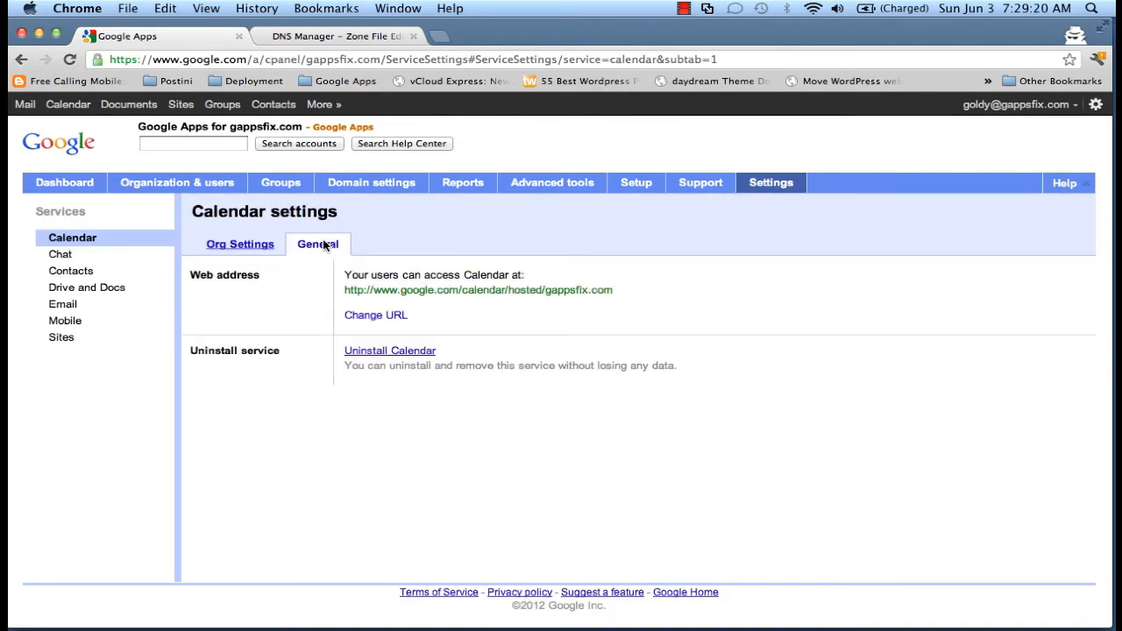
pyautogui.click(375, 320)
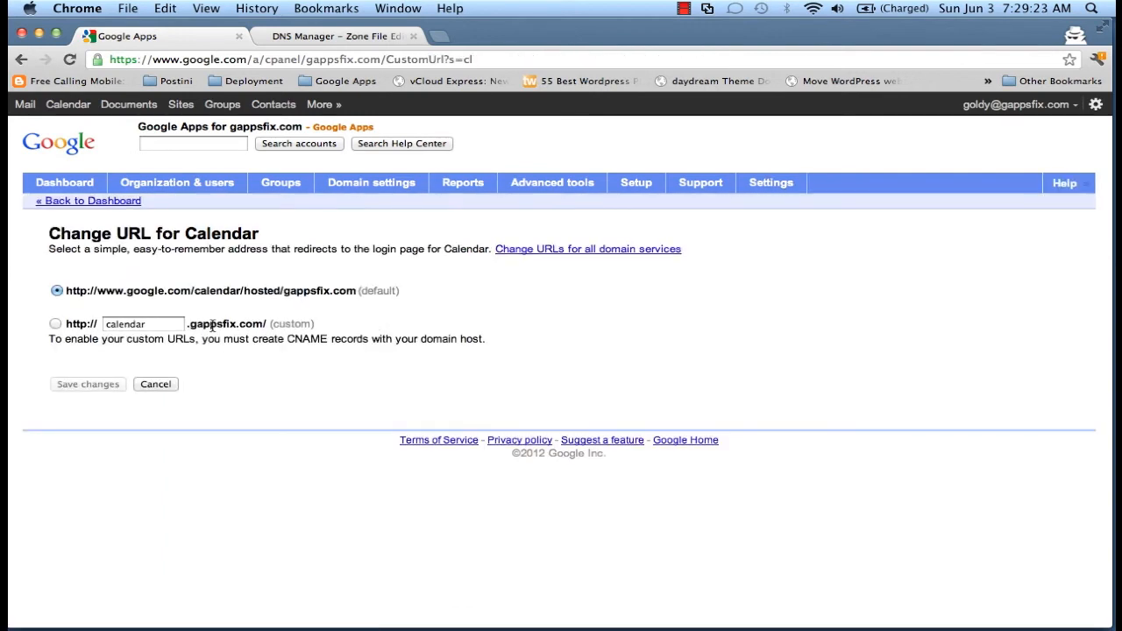
pyautogui.click(56, 325)
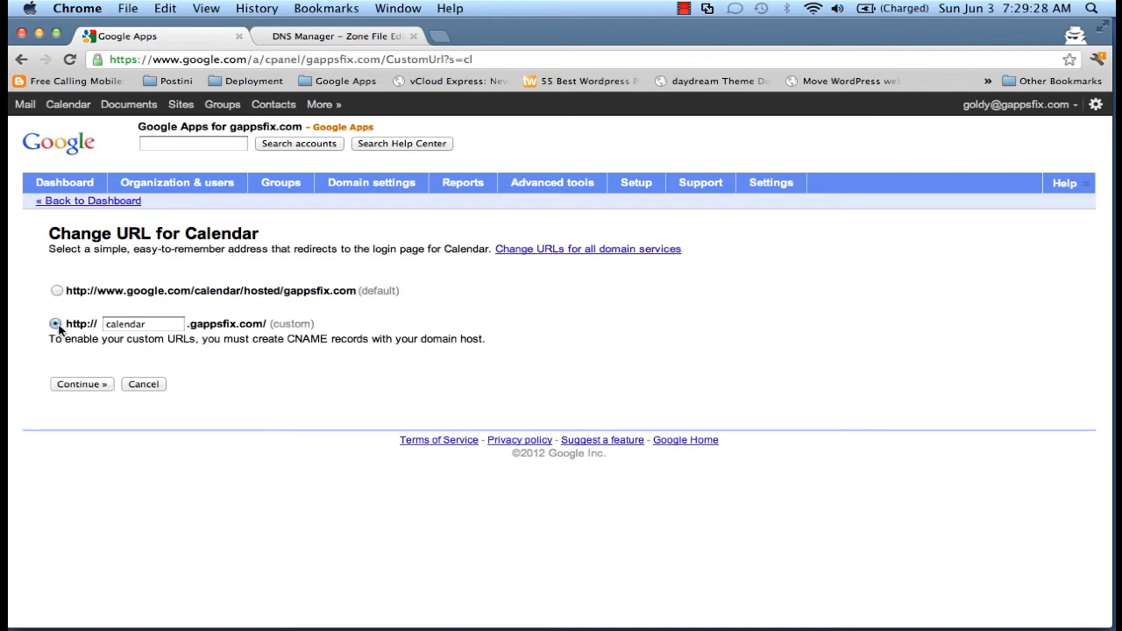
pyautogui.click(84, 384)
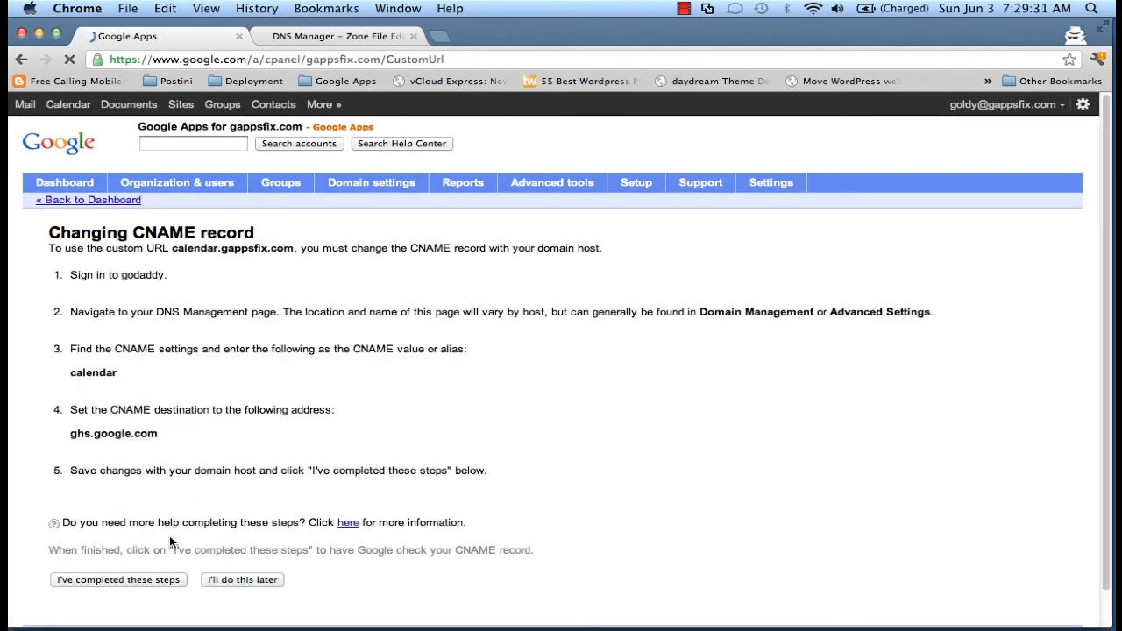
pyautogui.click(141, 580)
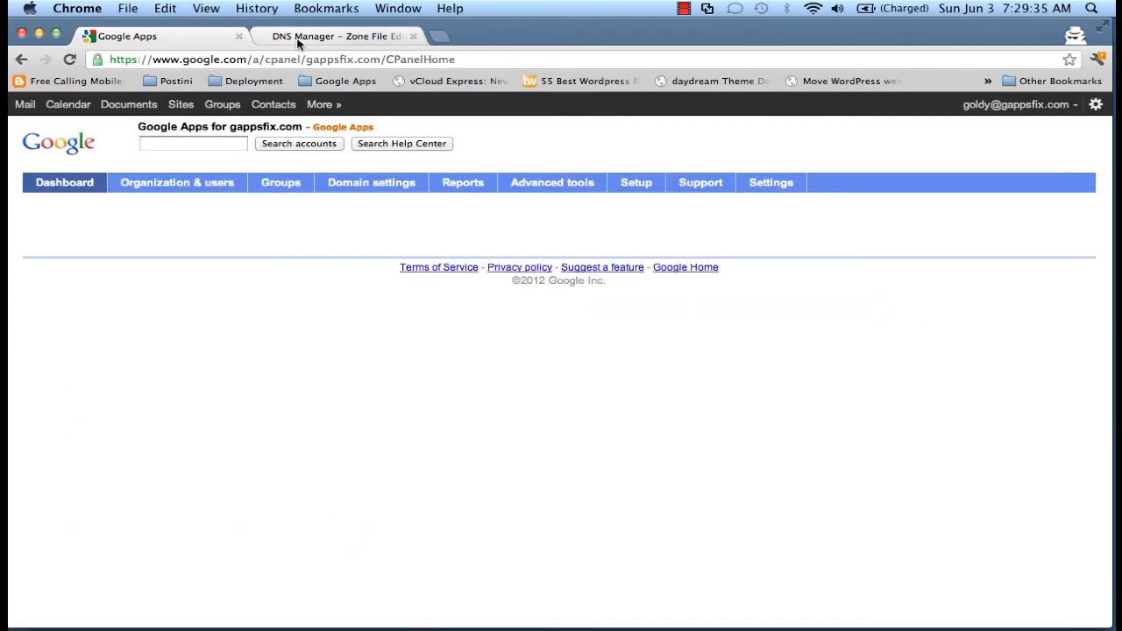
# Check the CNAME records in GoDaddy's gappsfix.com zone file and return to the Google Apps dashboard
pyautogui.click(298, 40)
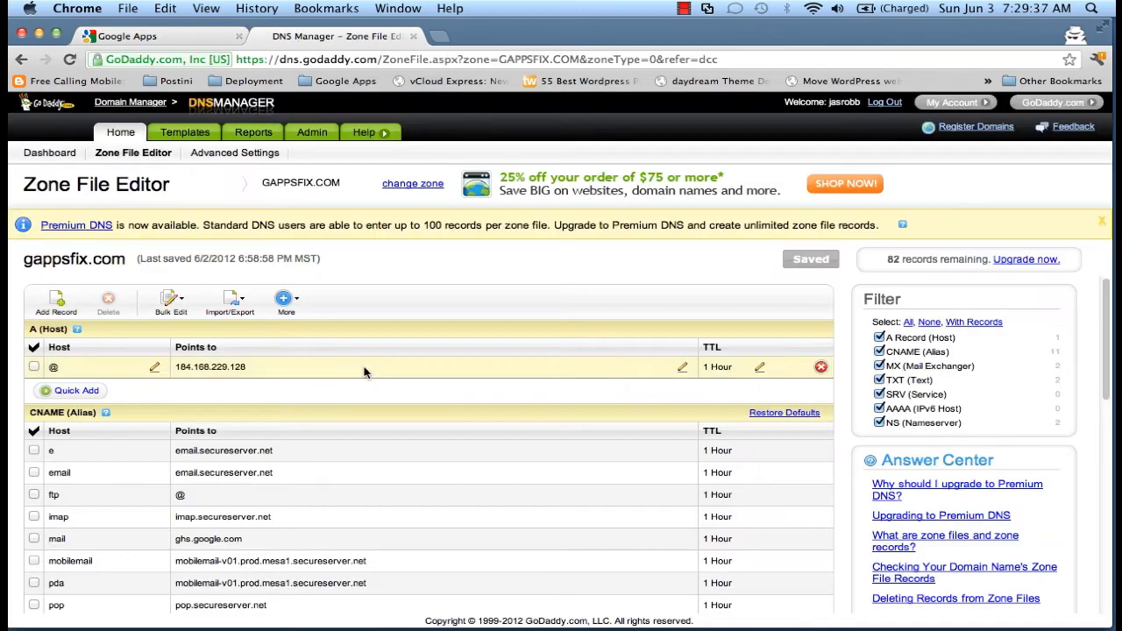
pyautogui.scroll(-1, 359, 395)
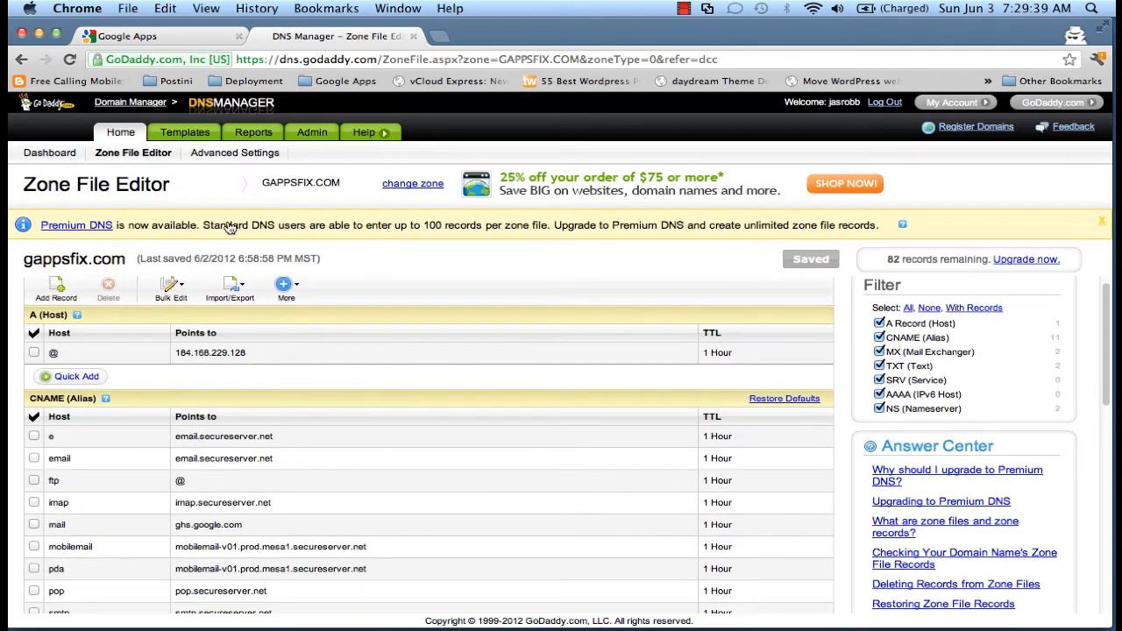
pyautogui.click(169, 34)
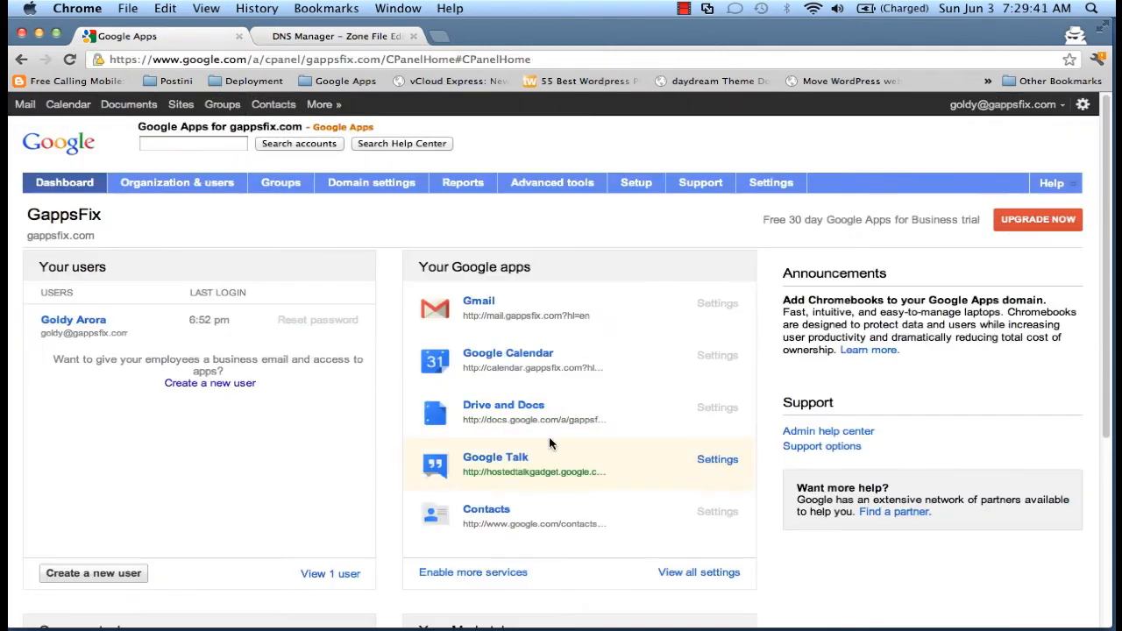
# Set the Drive and Docs web address to the custom URL docs.gappsfix.com and mark its CNAME steps as completed
pyautogui.click(723, 409)
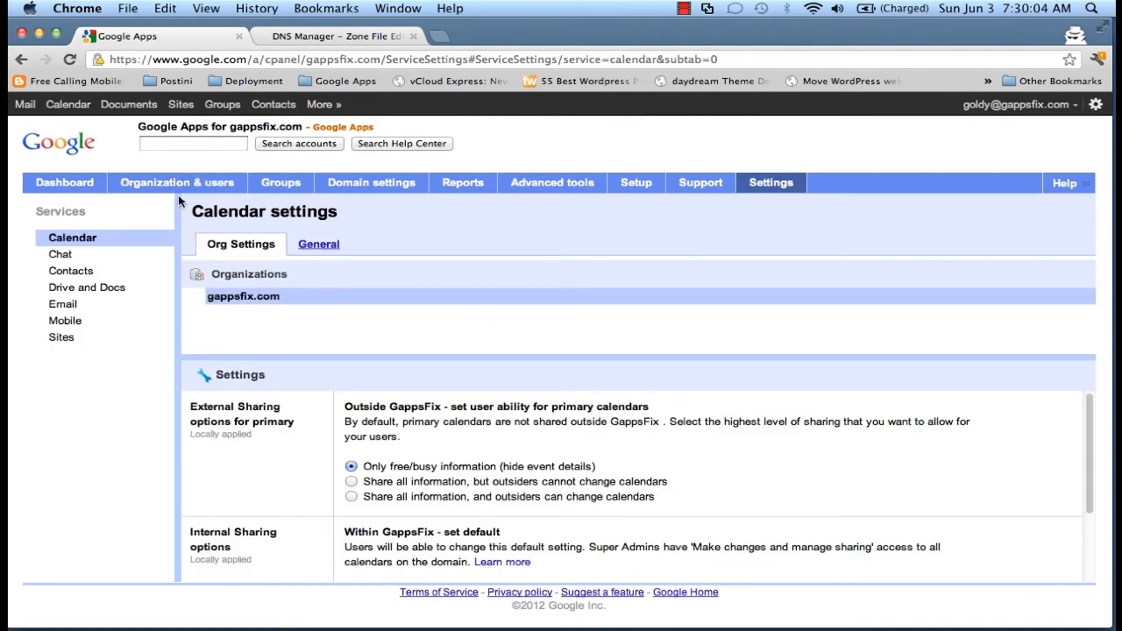
pyautogui.click(79, 289)
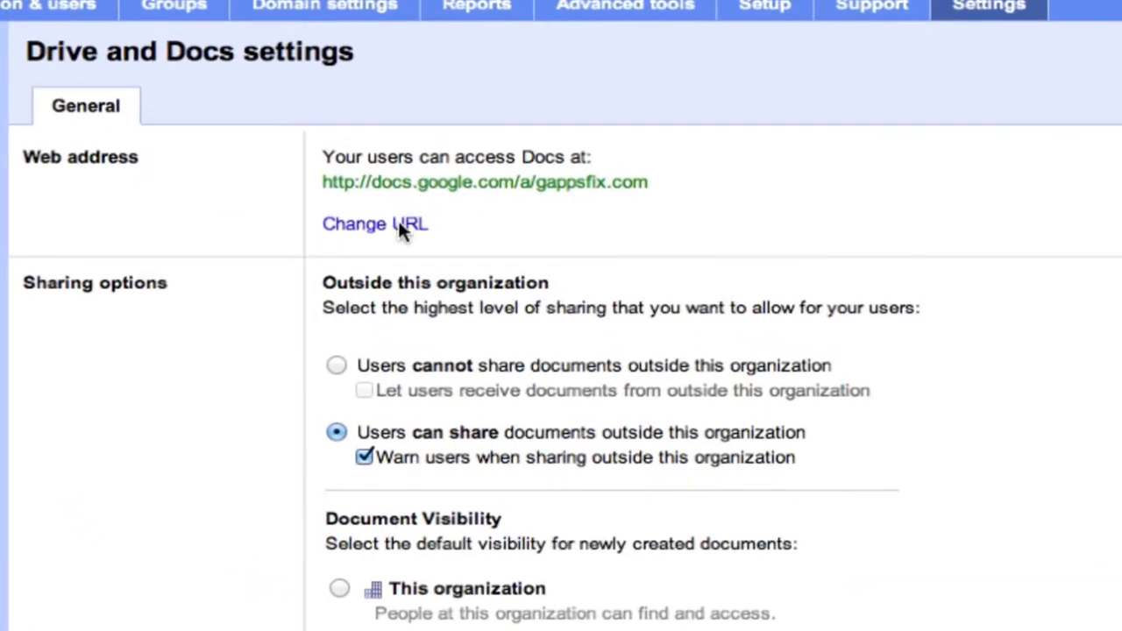
pyautogui.click(399, 225)
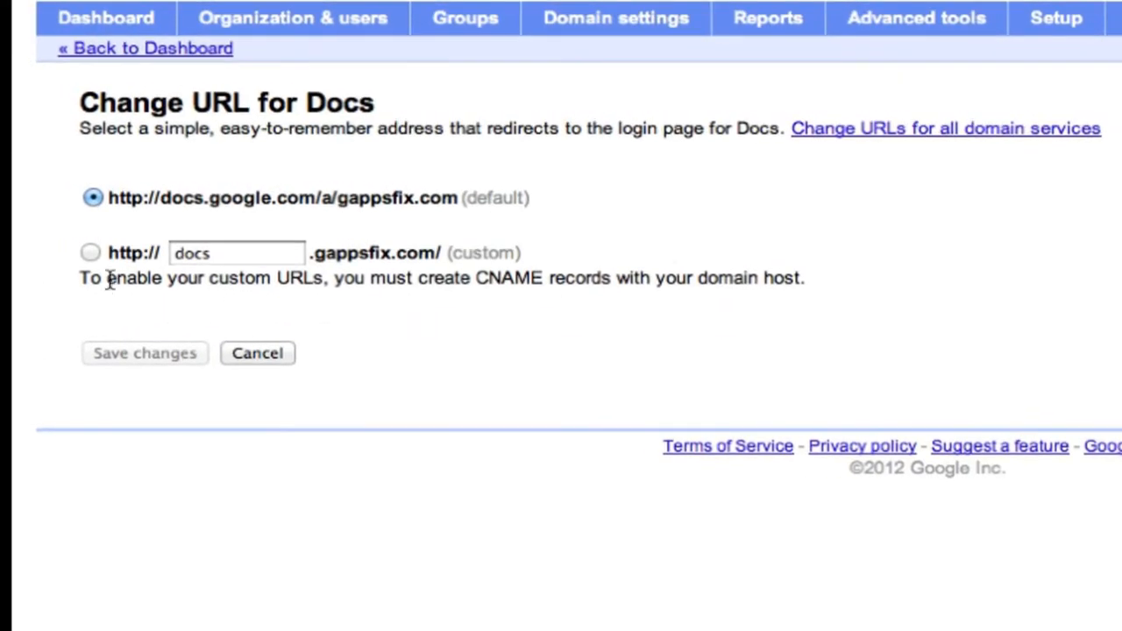
pyautogui.click(90, 252)
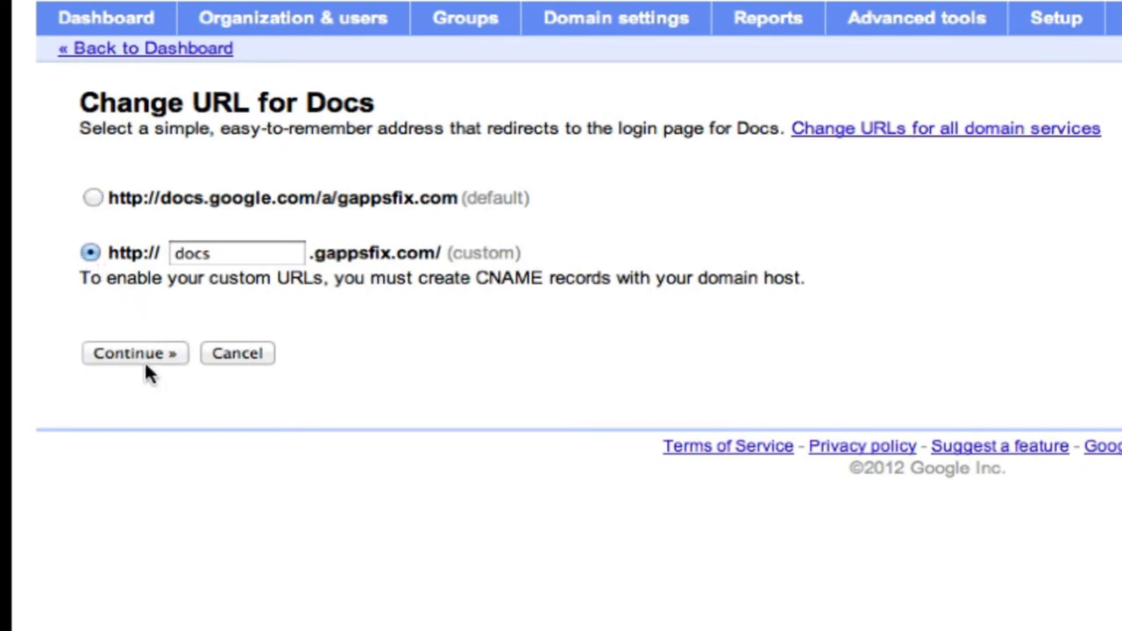
pyautogui.click(168, 351)
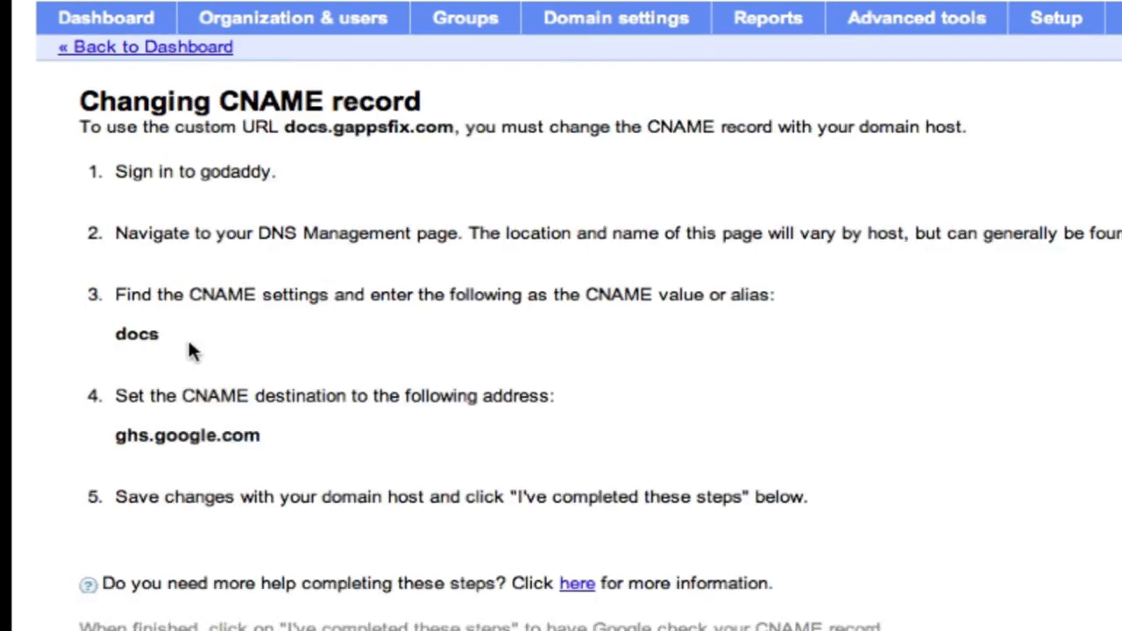
pyautogui.click(158, 567)
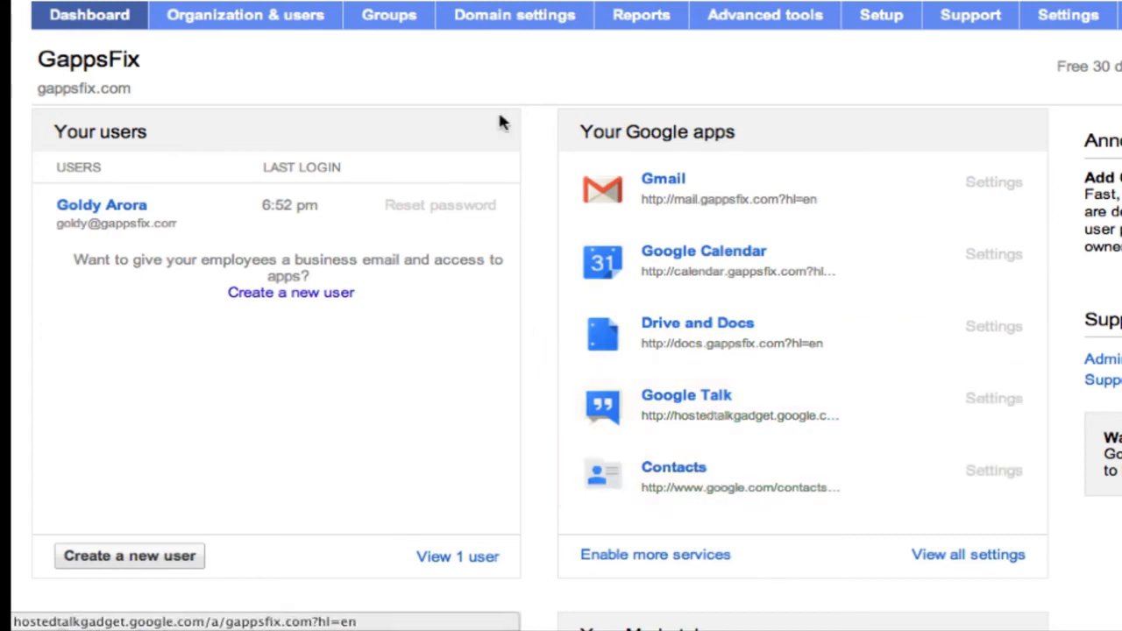
# Set the Sites web address to the custom URL sites.gappsfix.com and mark its CNAME steps as completed
pyautogui.click(994, 187)
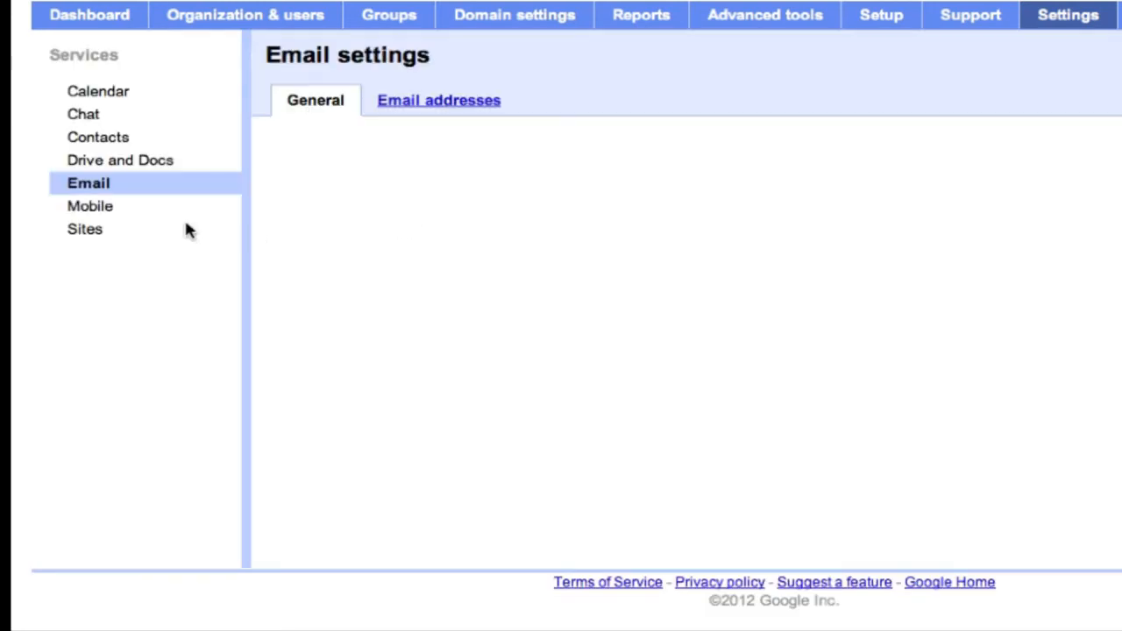
pyautogui.click(98, 229)
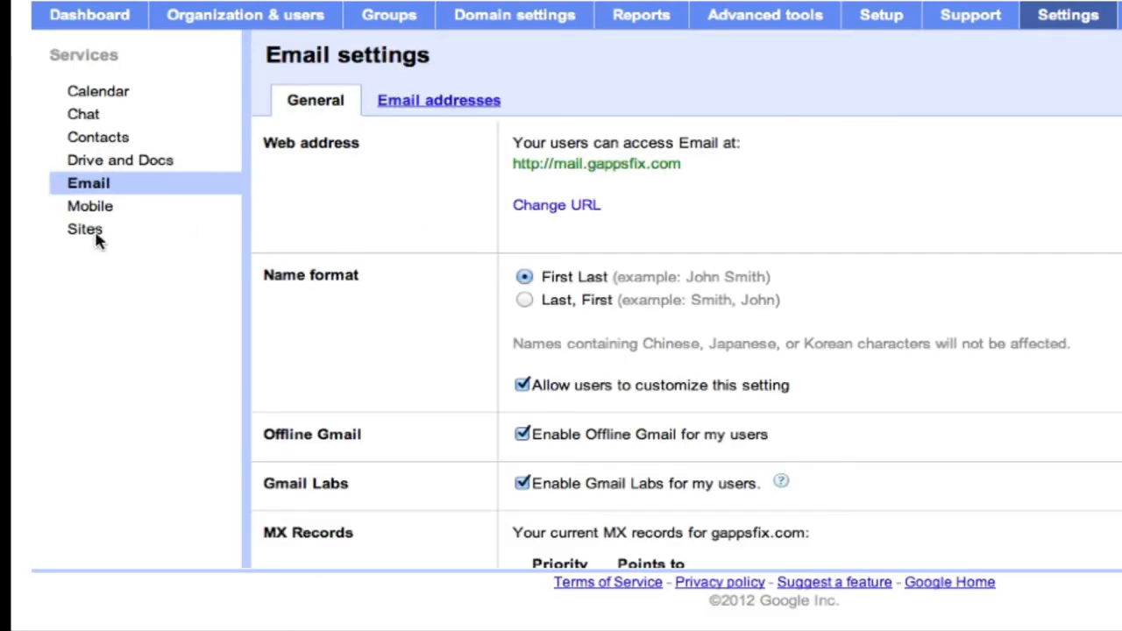
pyautogui.click(453, 102)
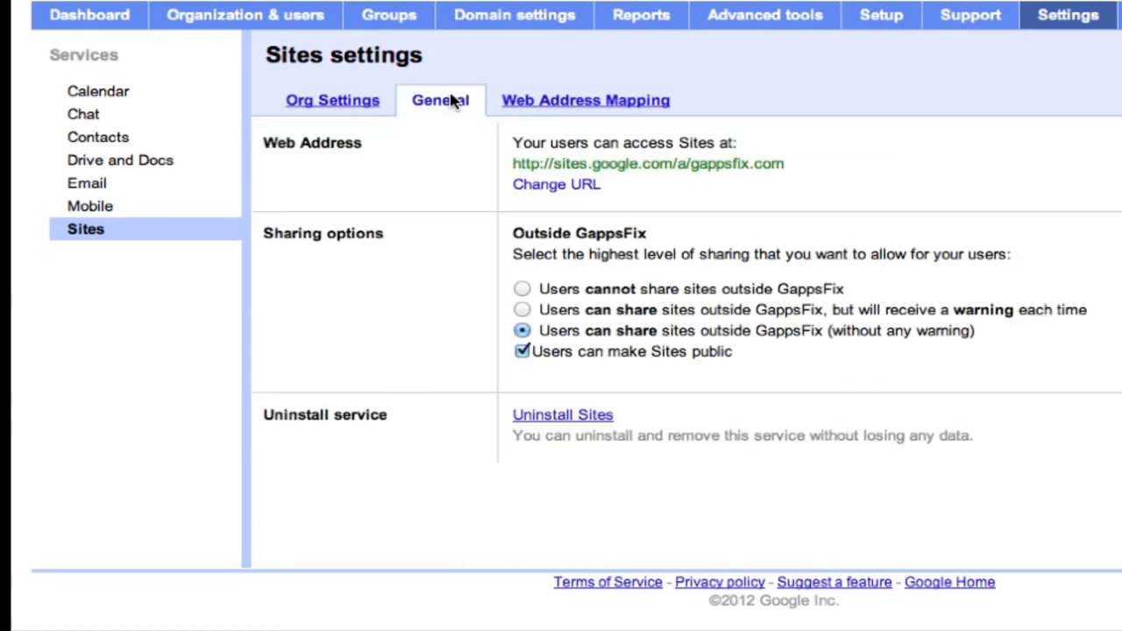
pyautogui.click(561, 185)
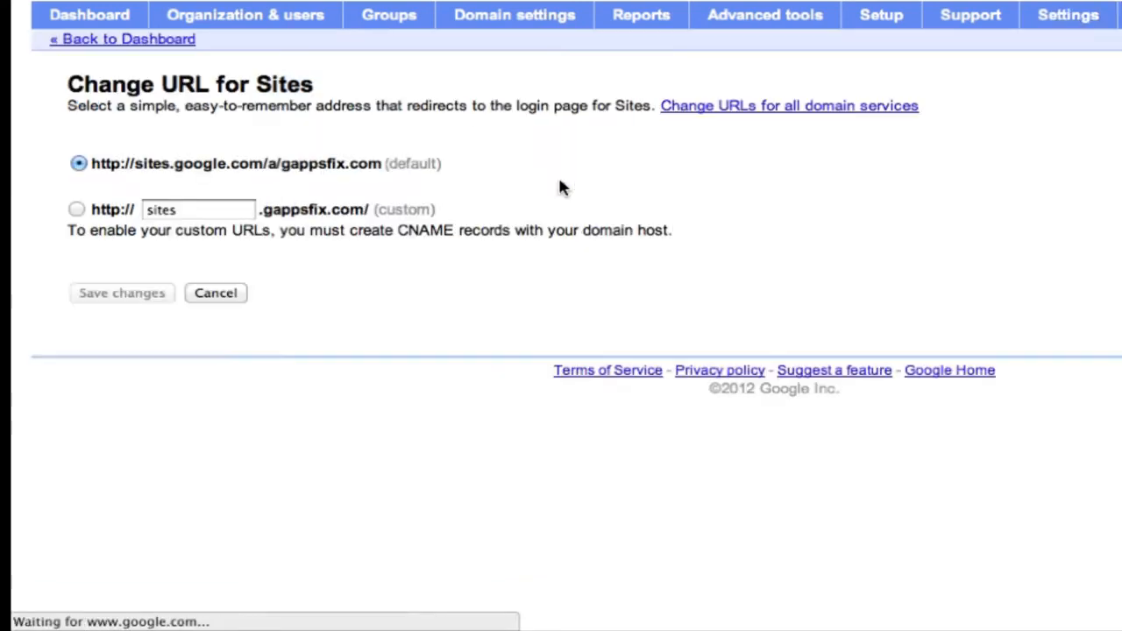
pyautogui.click(76, 211)
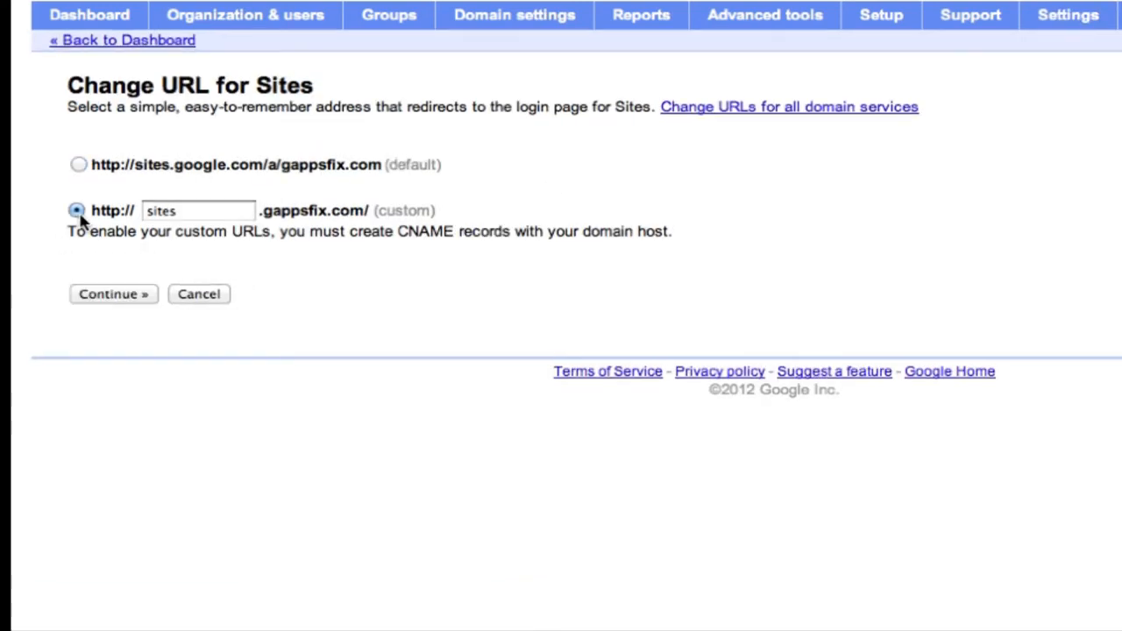
pyautogui.click(132, 295)
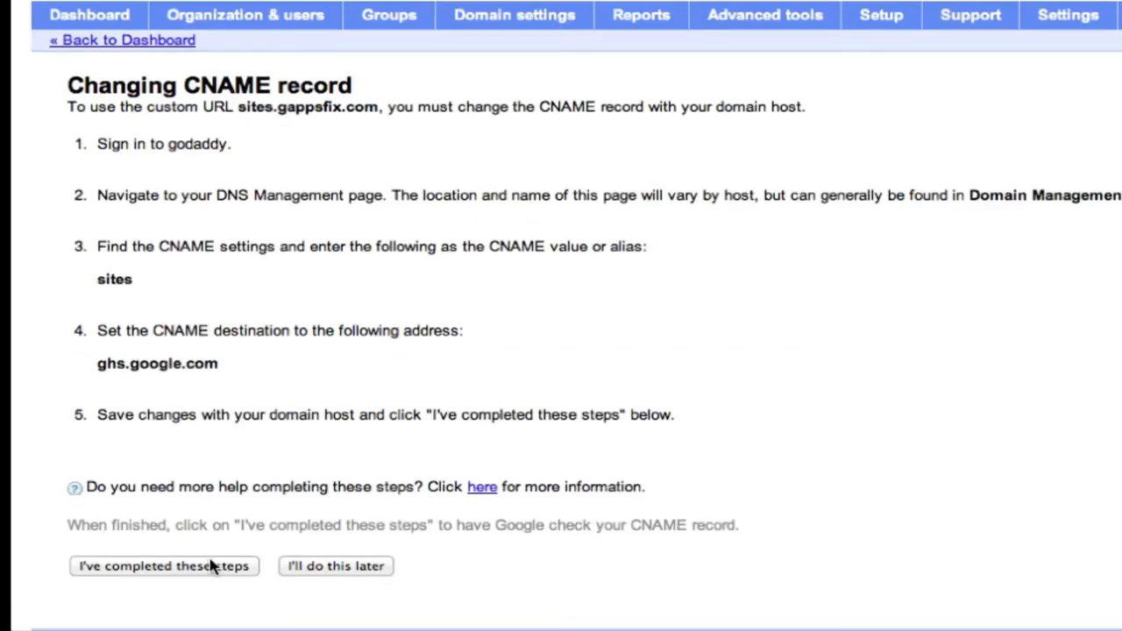
pyautogui.click(184, 568)
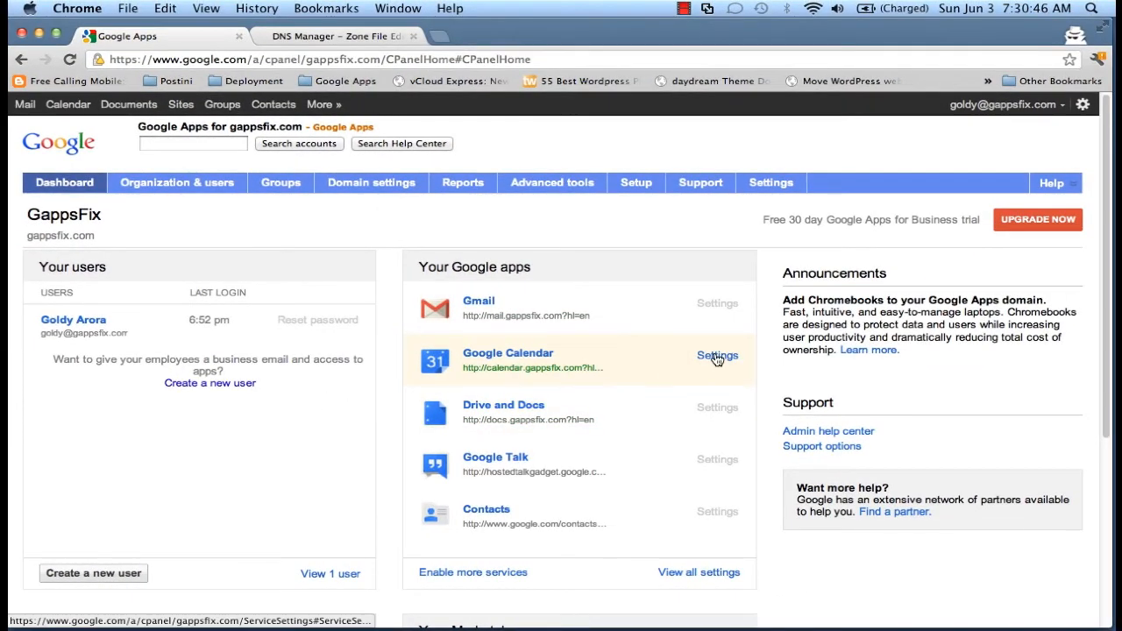
# Change Google Calendar's custom URL to cal.gappsfix.com and mark its CNAME steps as completed
pyautogui.click(824, 318)
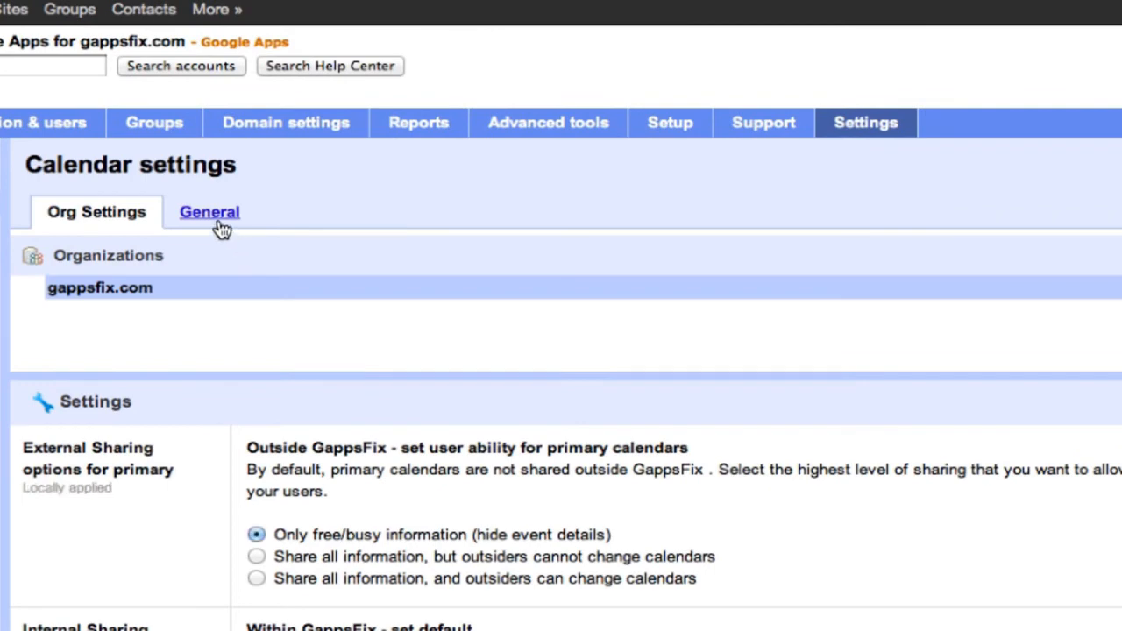
pyautogui.click(266, 231)
pyautogui.click(301, 318)
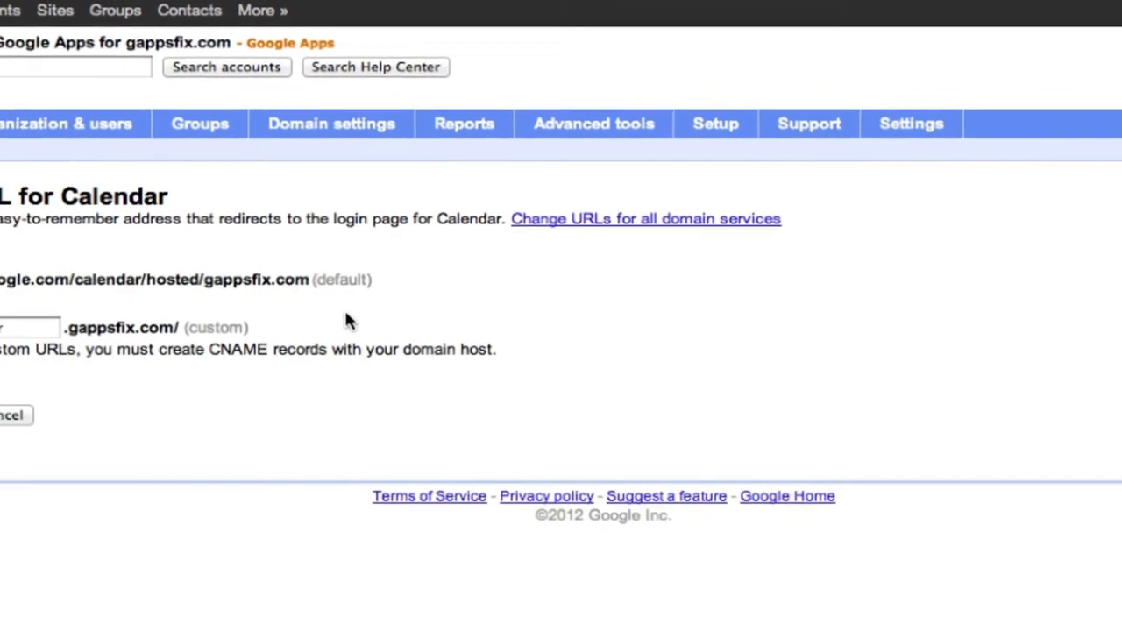
pyautogui.click(172, 335)
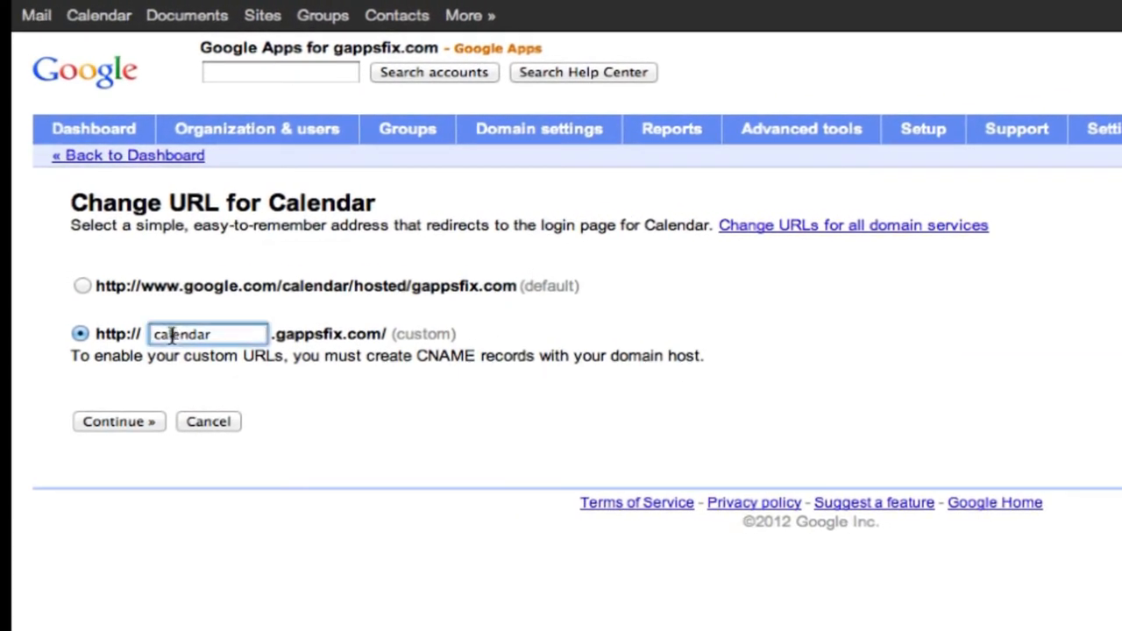
pyautogui.doubleClick(172, 335)
pyautogui.write('cal')
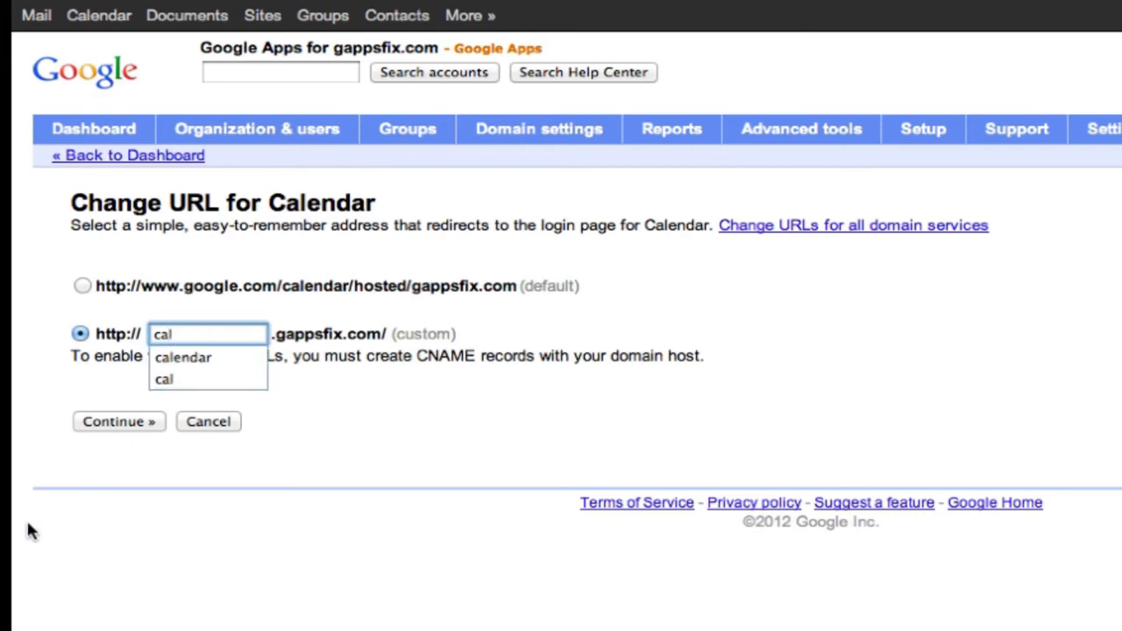
pyautogui.click(91, 479)
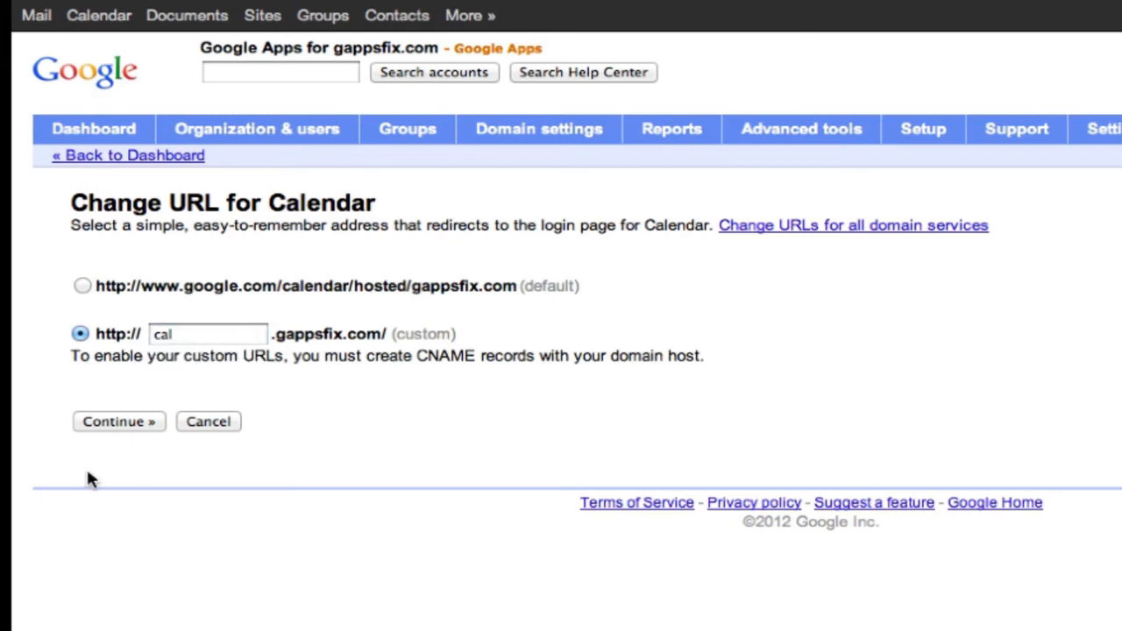
pyautogui.click(137, 426)
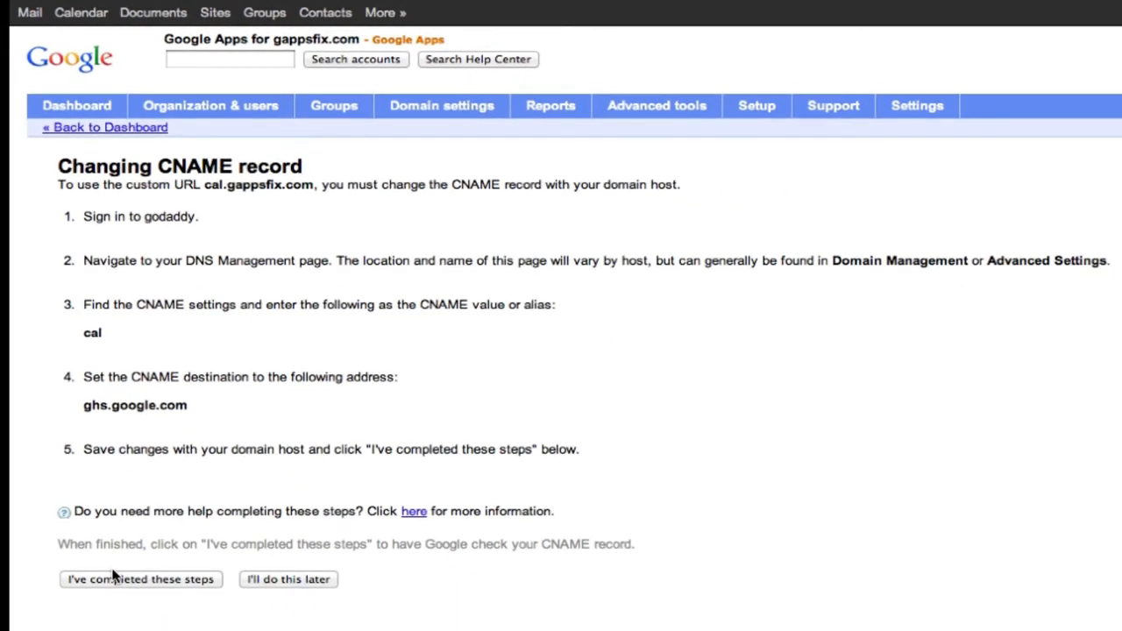
pyautogui.click(113, 576)
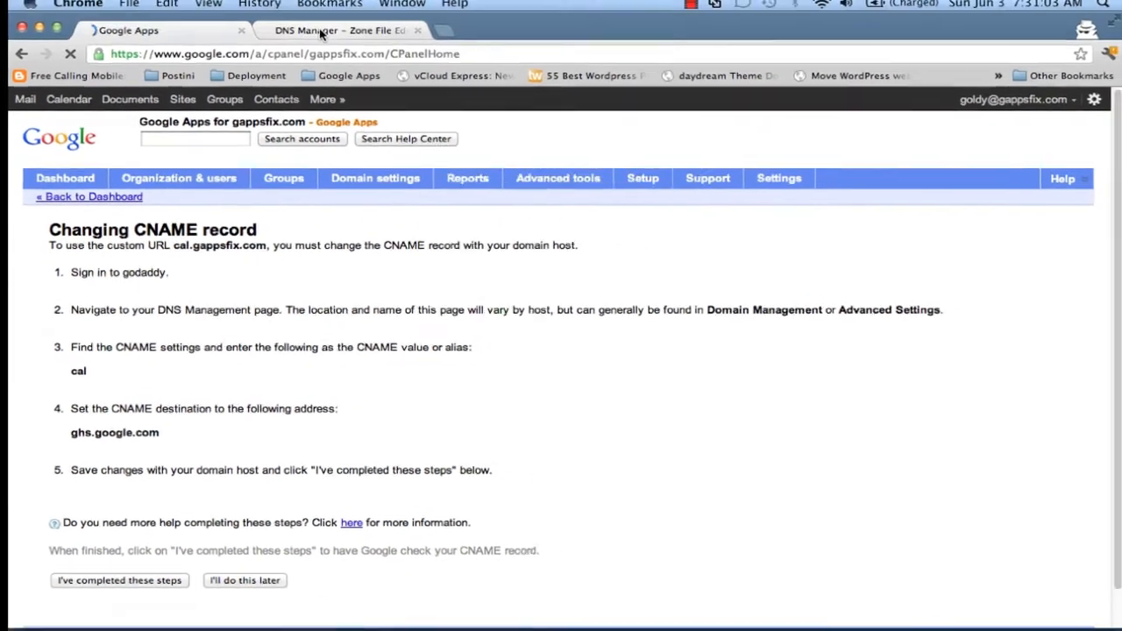
# In GoDaddy's gappsfix.com zone file, add a CNAME record with host "cal" pointing to ghs.google.com
pyautogui.click(321, 34)
pyautogui.scroll(-2, 543, 424)
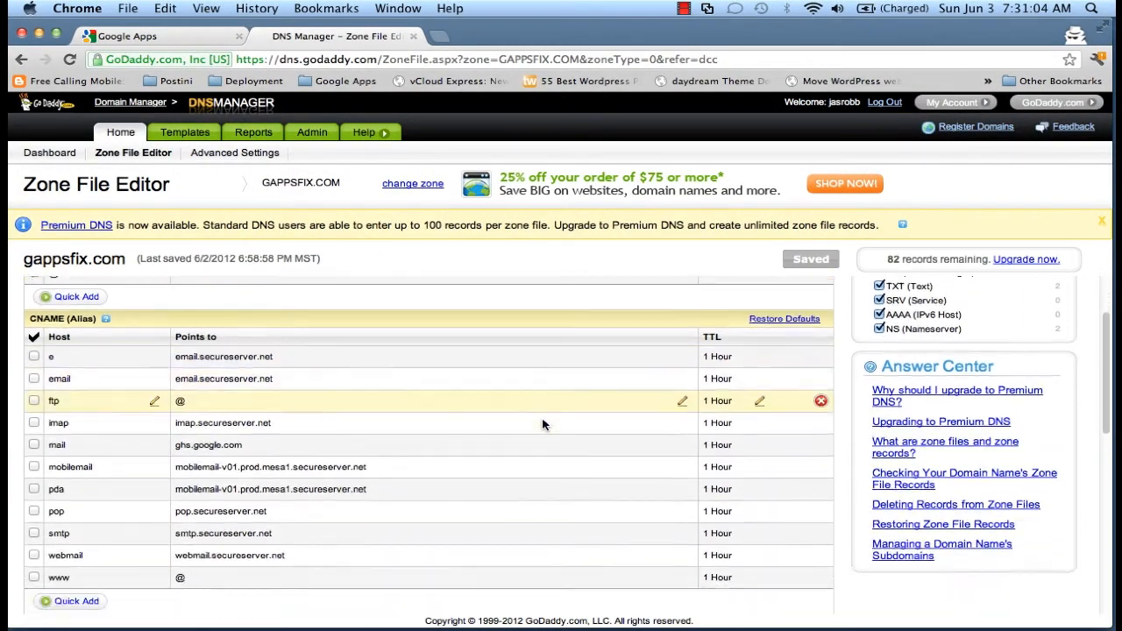
pyautogui.scroll(-1, 542, 424)
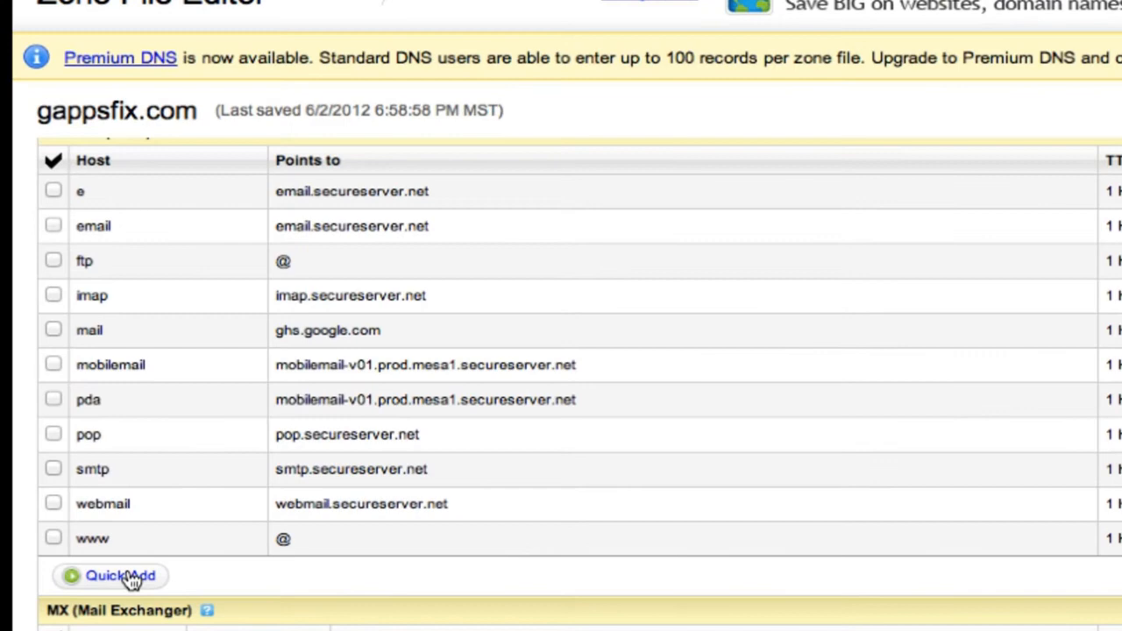
pyautogui.click(88, 559)
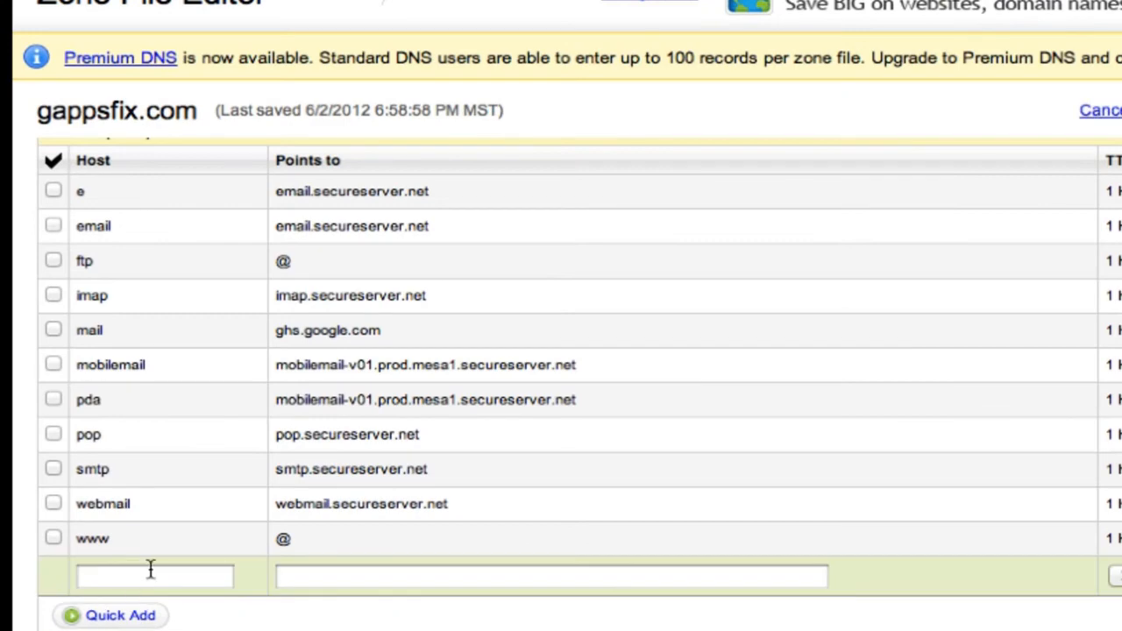
pyautogui.click(151, 570)
pyautogui.write('cal')
pyautogui.press('Tab')
pyautogui.write('ghs.')
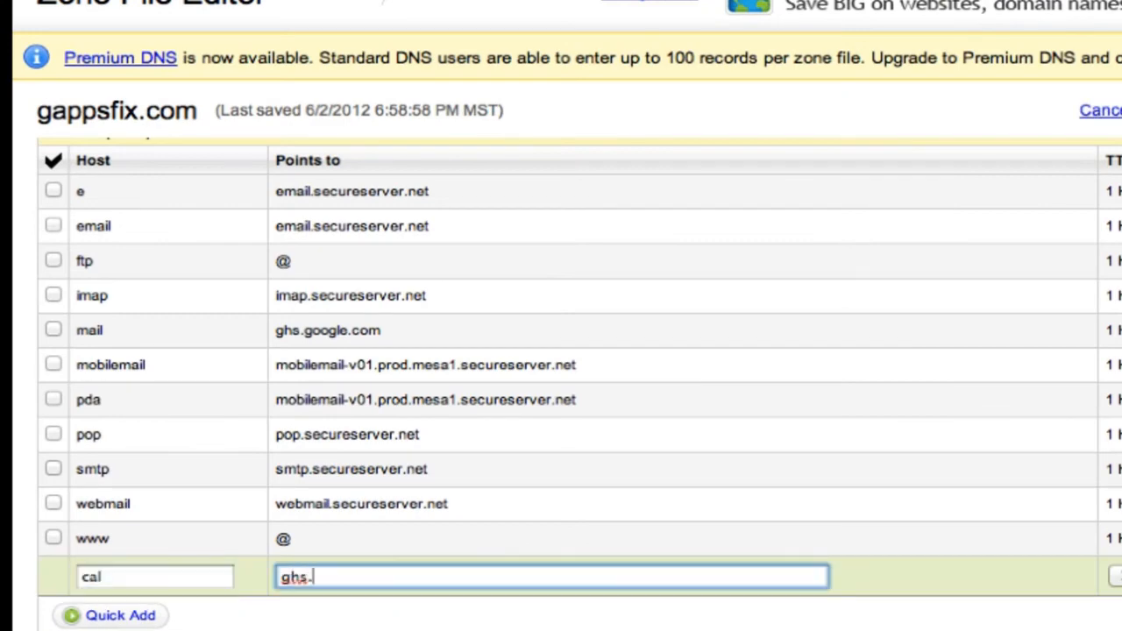
pyautogui.write('google.com')
pyautogui.press('Tab')
pyautogui.press('Tab')
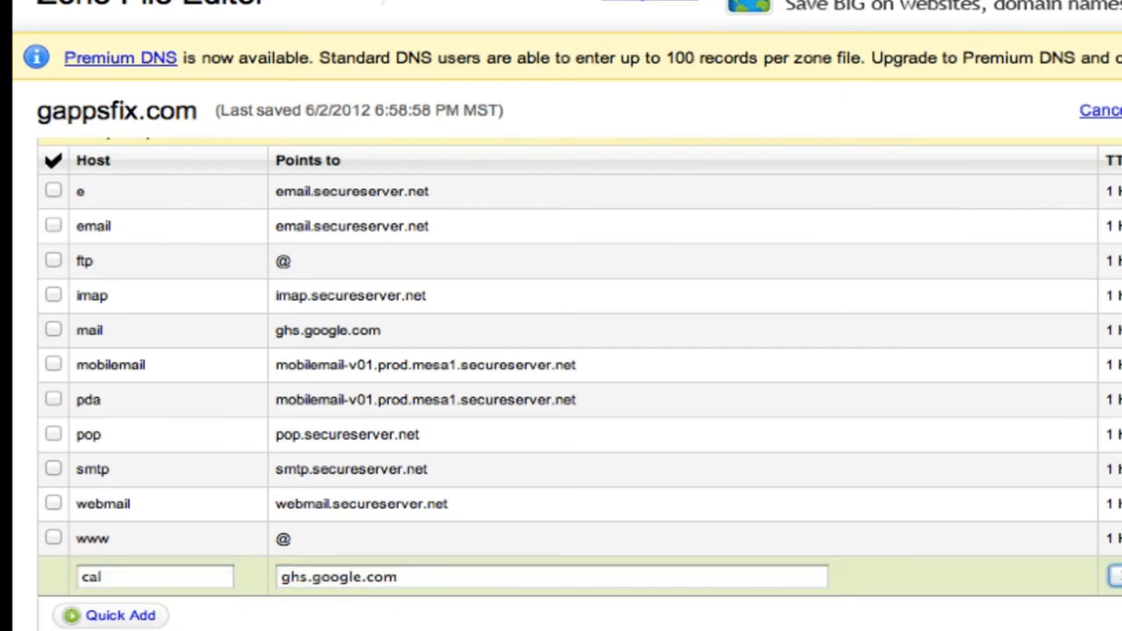
# Add a second CNAME record with host "sites" pointing to ghs.google.com
pyautogui.click(133, 616)
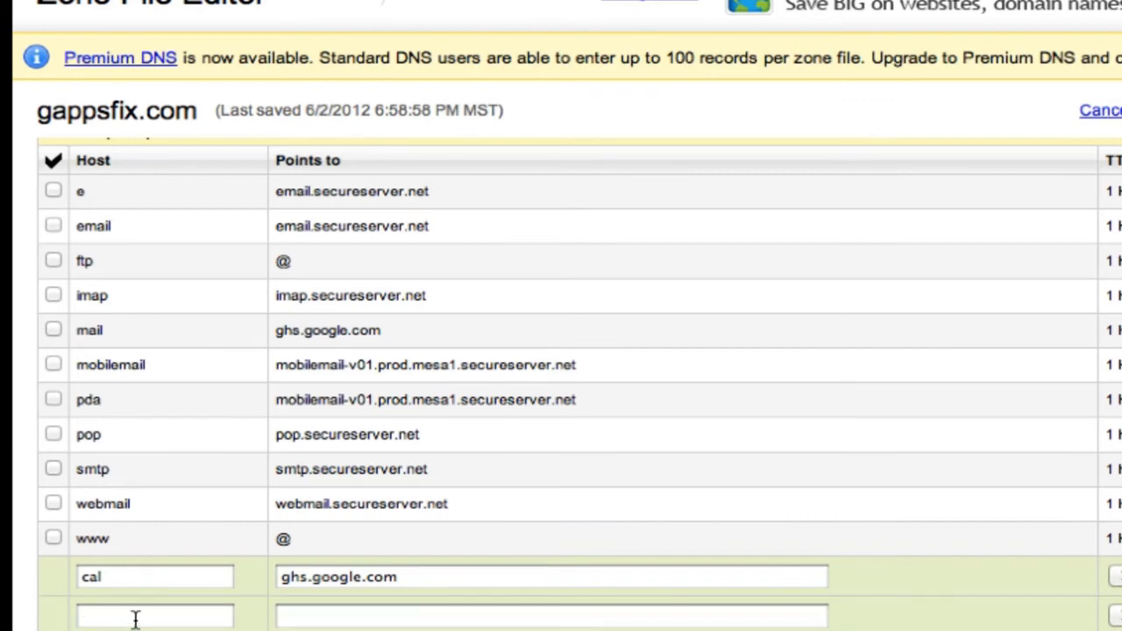
pyautogui.click(136, 616)
pyautogui.write('sites')
pyautogui.press('Tab')
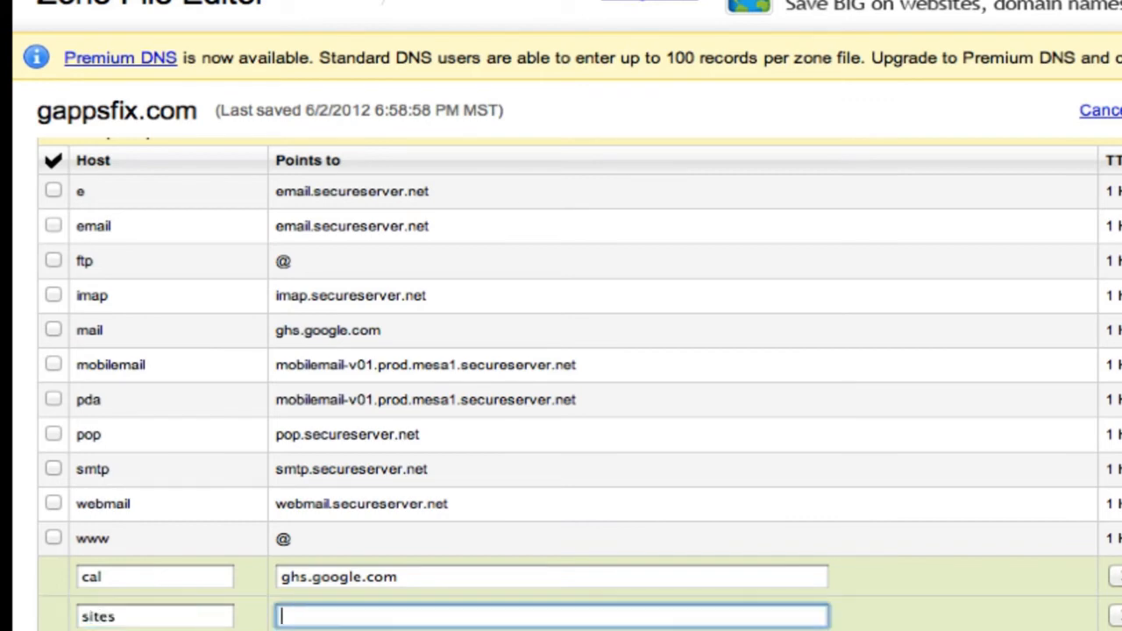
pyautogui.write('ghs.google.com')
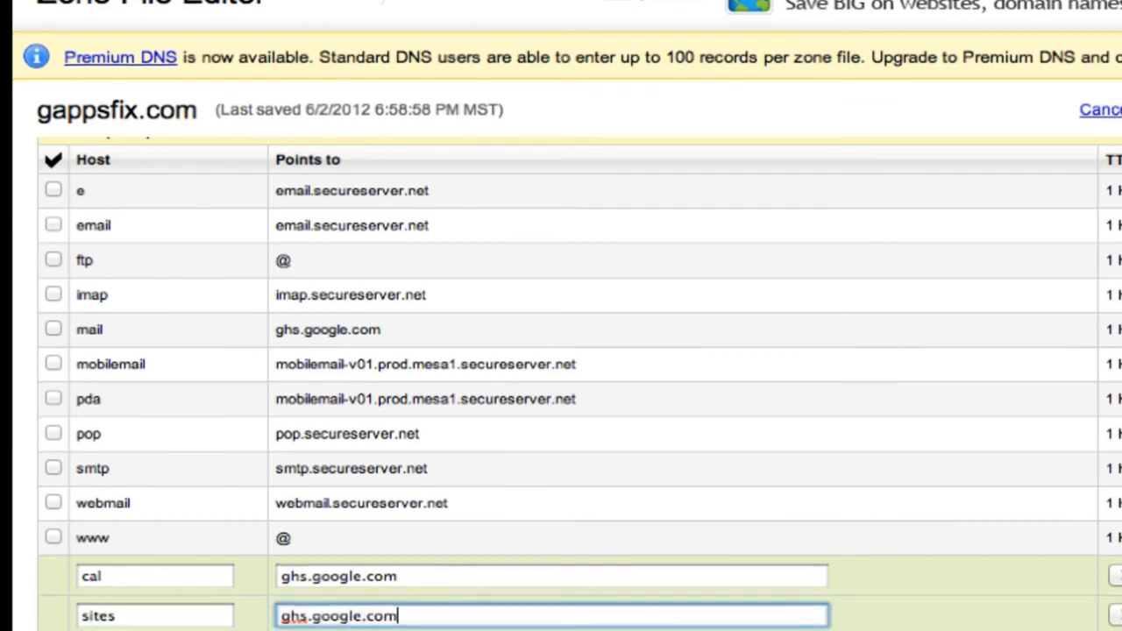
# Add a third CNAME record with host "docs" pointing to ghs.google.com
pyautogui.scroll(-1, 14, 73)
pyautogui.scroll(-3, 476, 237)
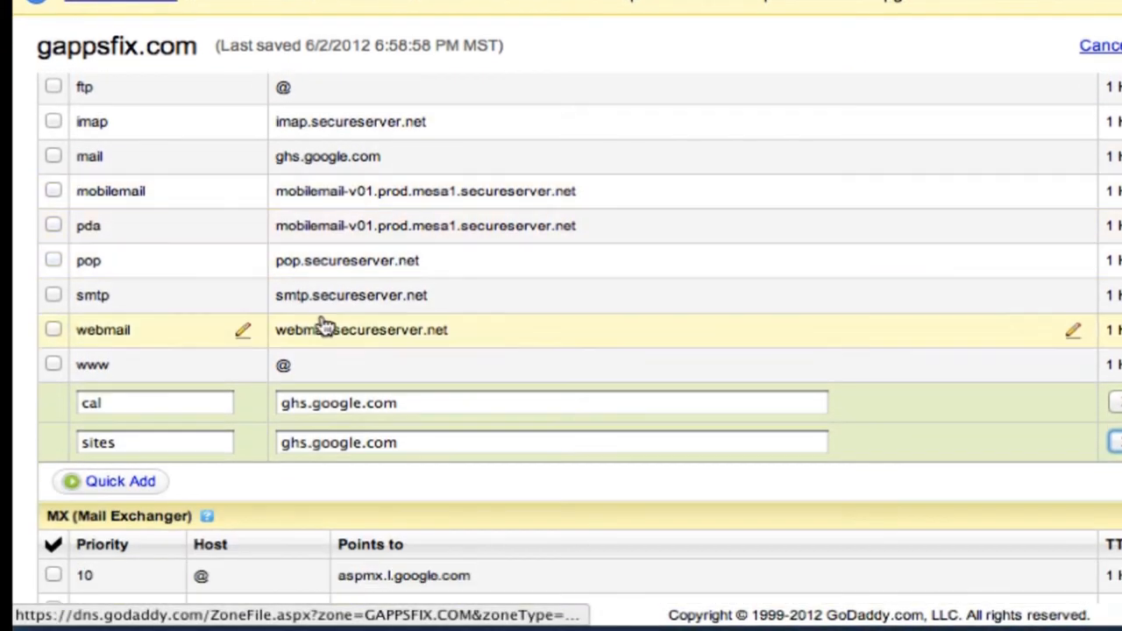
pyautogui.click(136, 472)
pyautogui.click(130, 483)
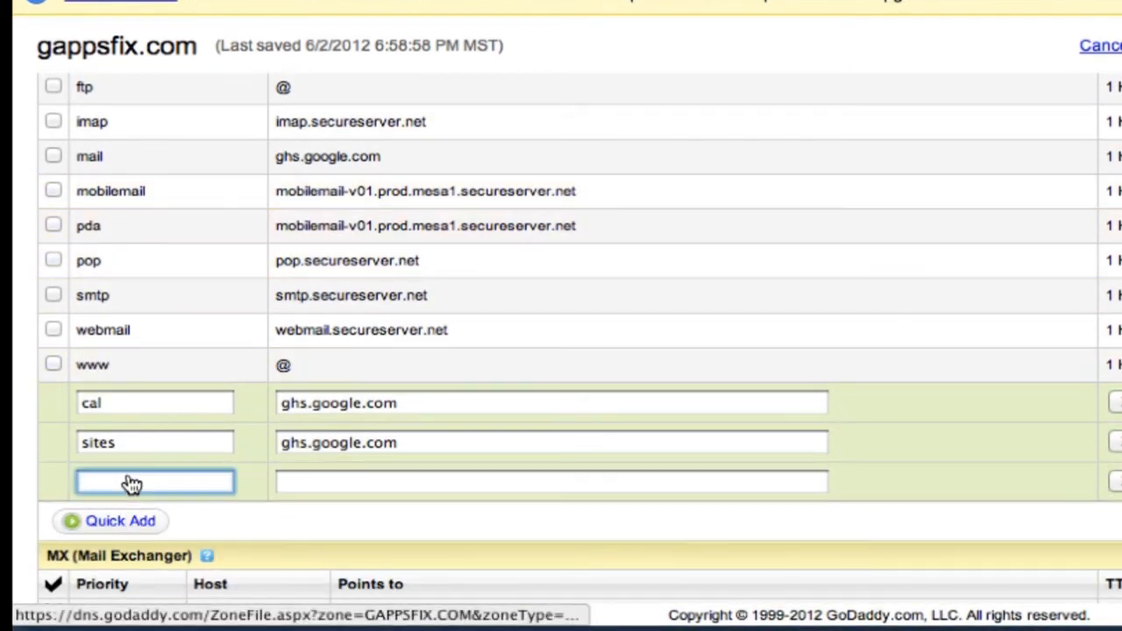
pyautogui.write('docs')
pyautogui.press('Tab')
pyautogui.write('ghs')
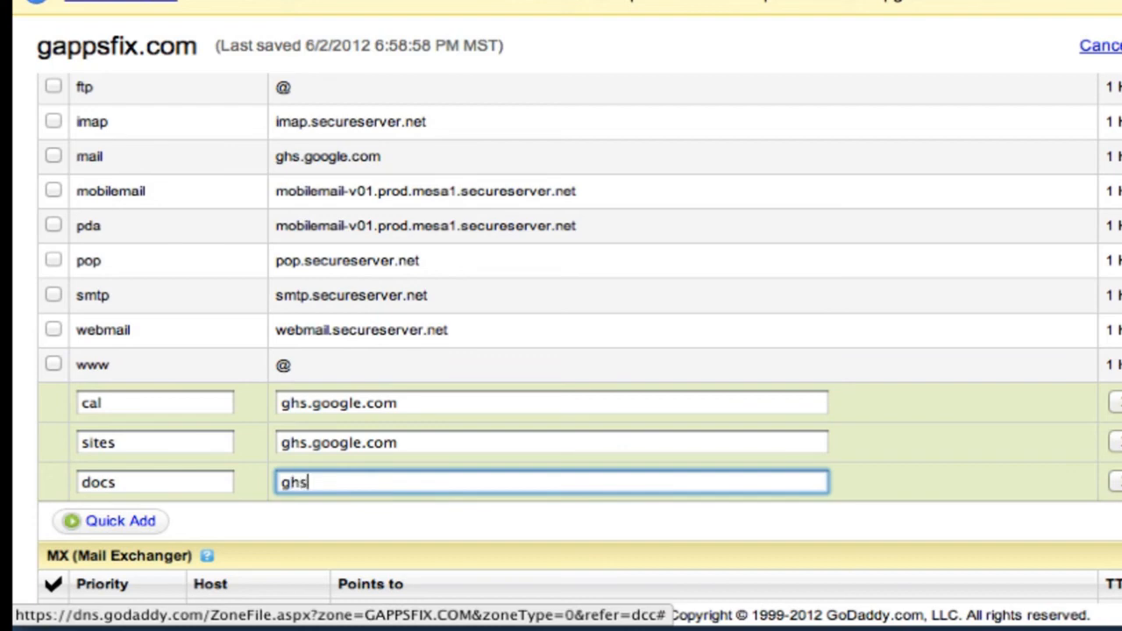
pyautogui.write('.google.com')
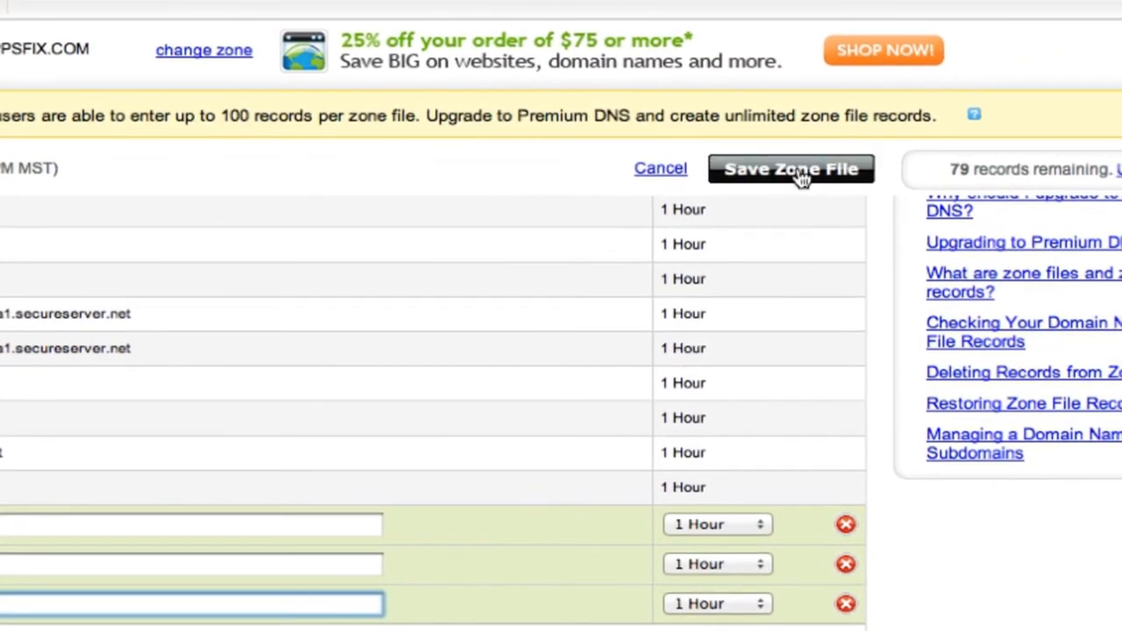
# Save the zone file with the new cal, sites and docs CNAME records
pyautogui.click(800, 172)
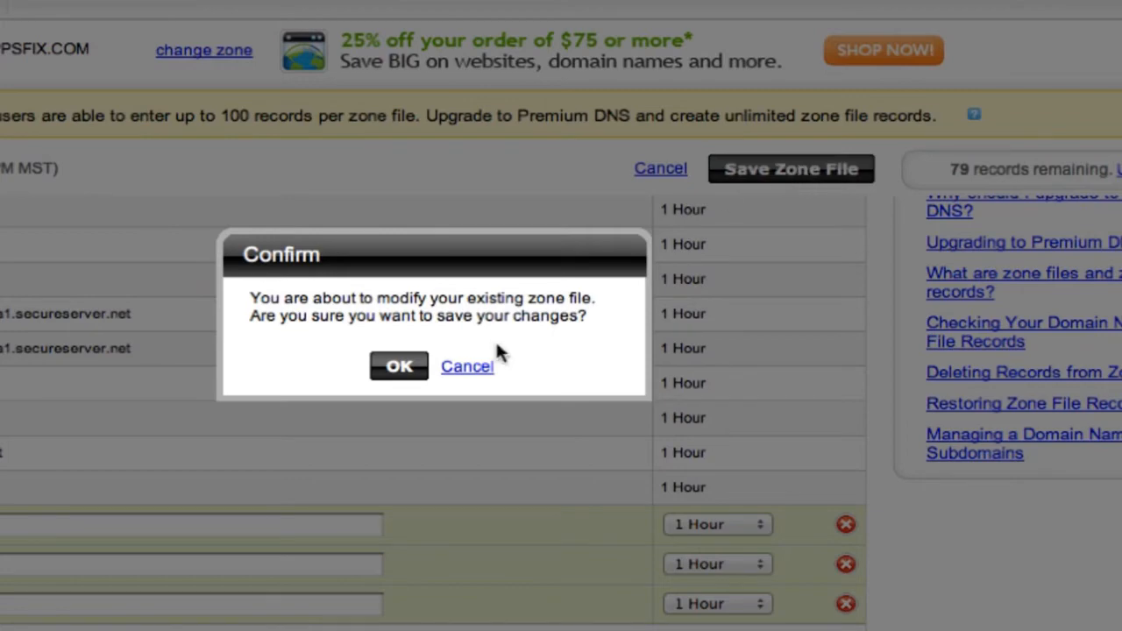
pyautogui.click(400, 368)
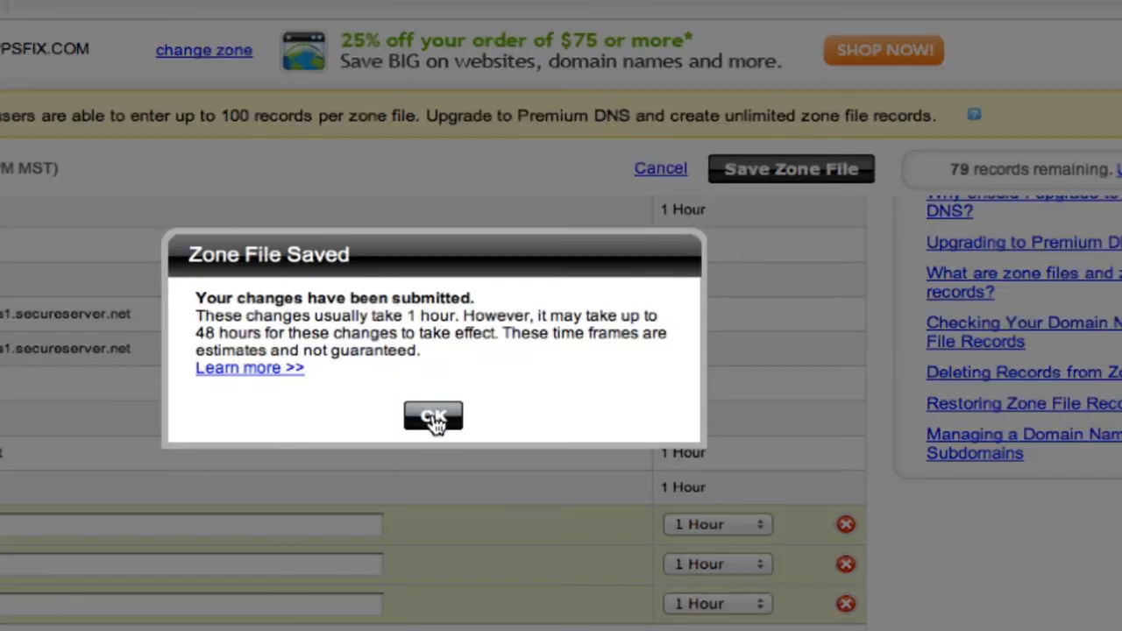
pyautogui.click(434, 419)
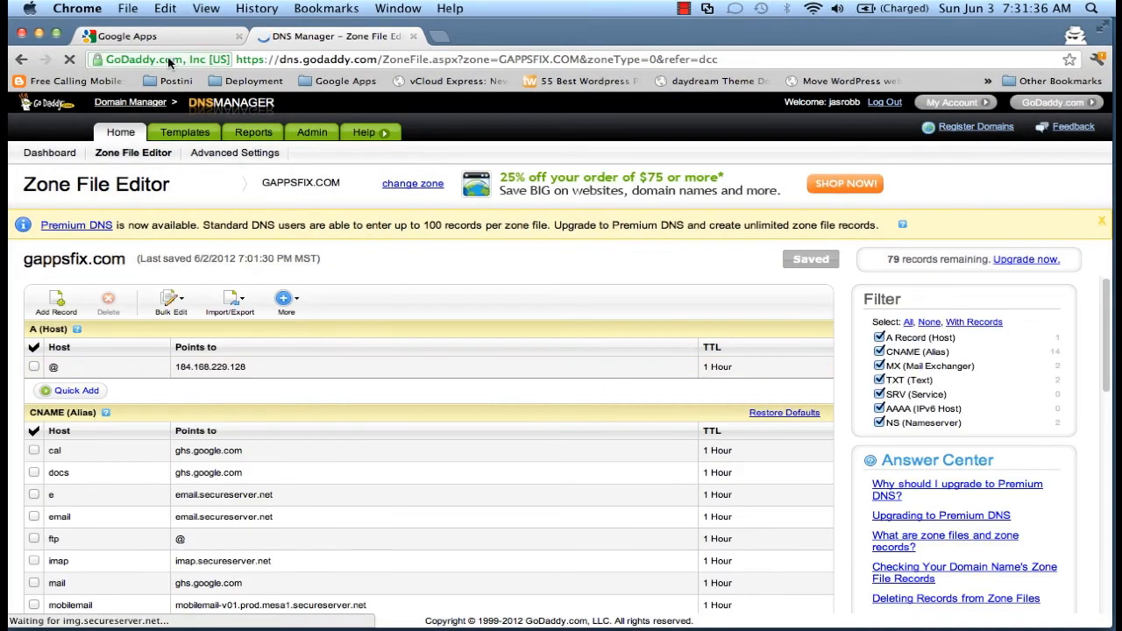
pyautogui.click(162, 39)
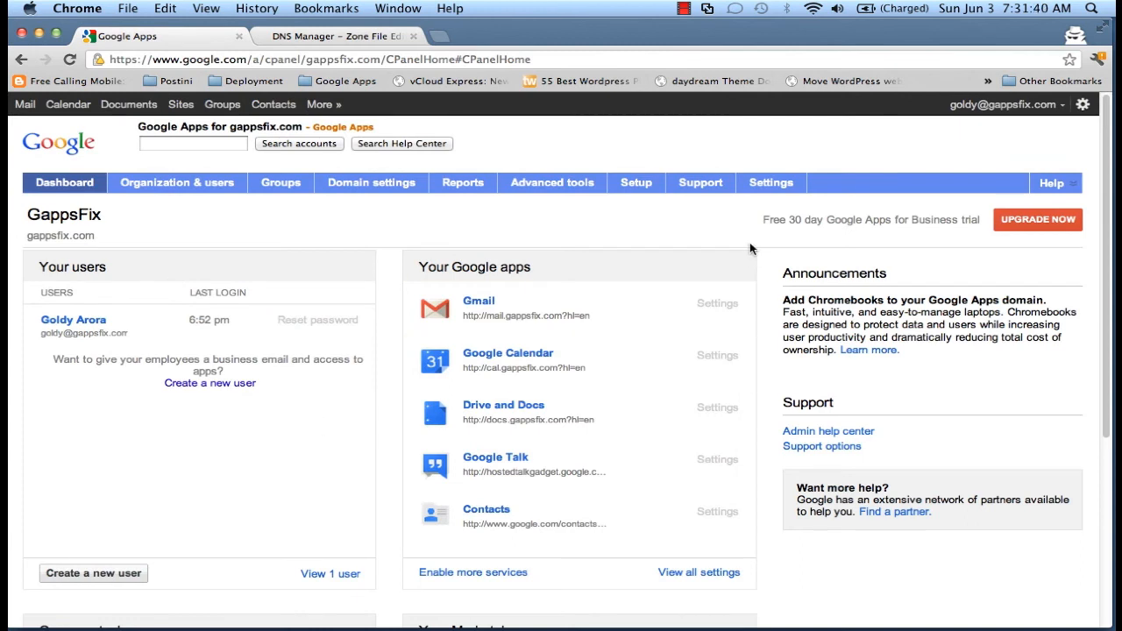
pyautogui.click(770, 185)
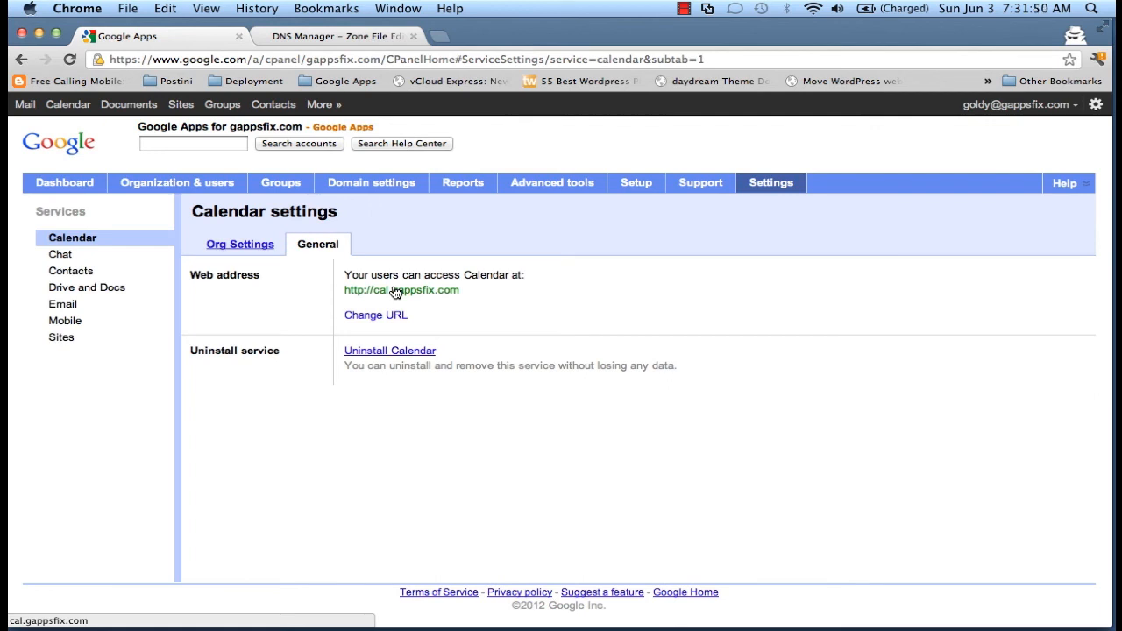
pyautogui.click(394, 292)
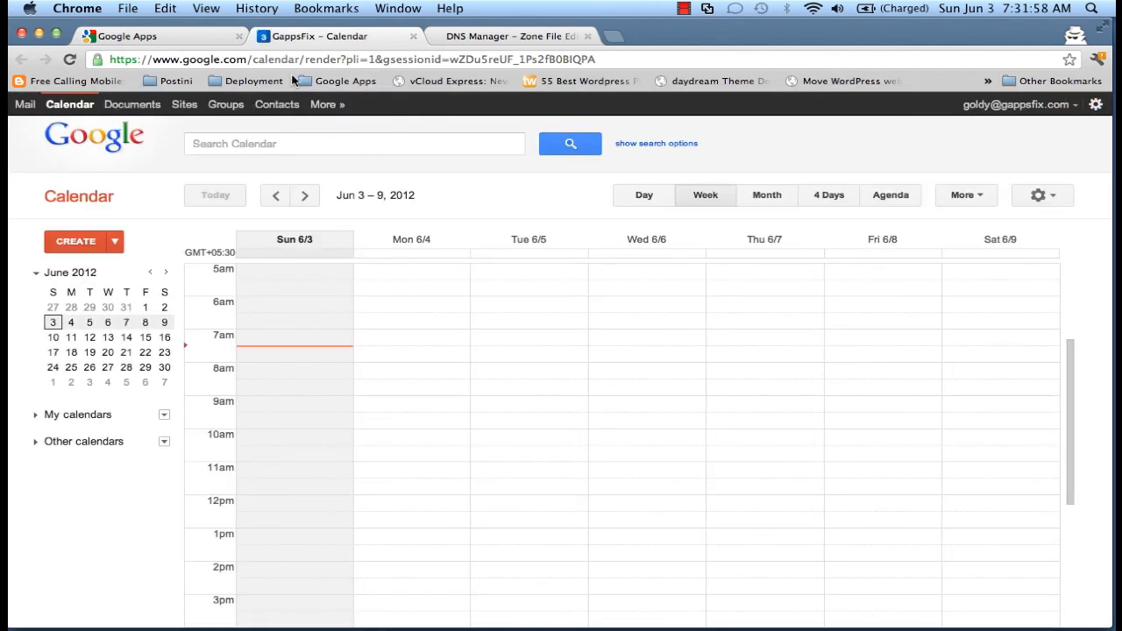
pyautogui.click(159, 35)
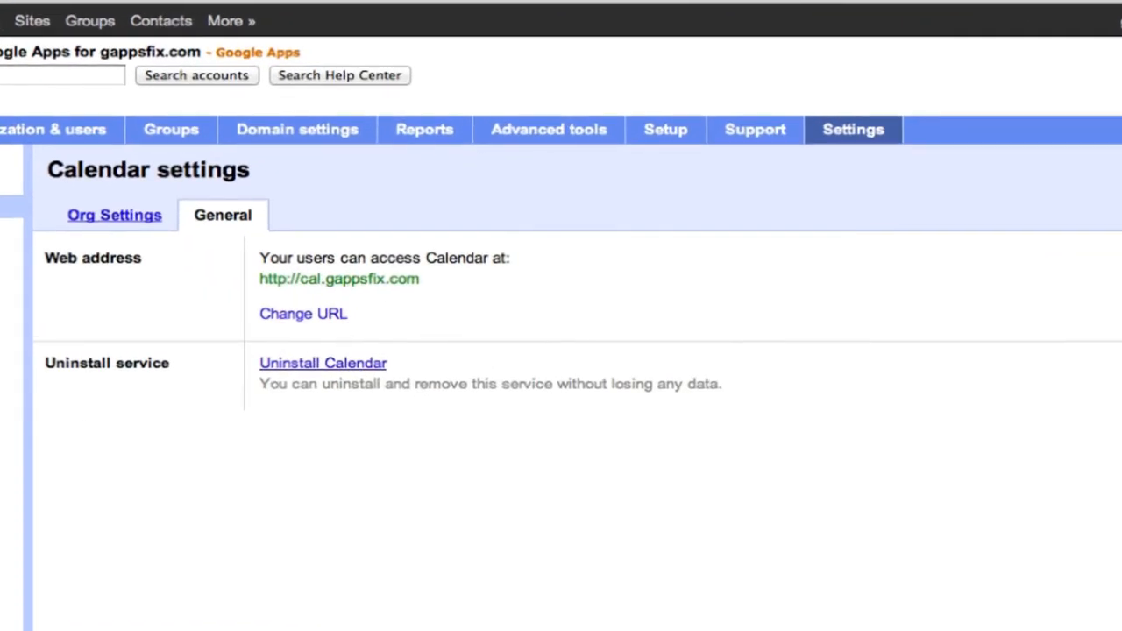
pyautogui.click(3, 298)
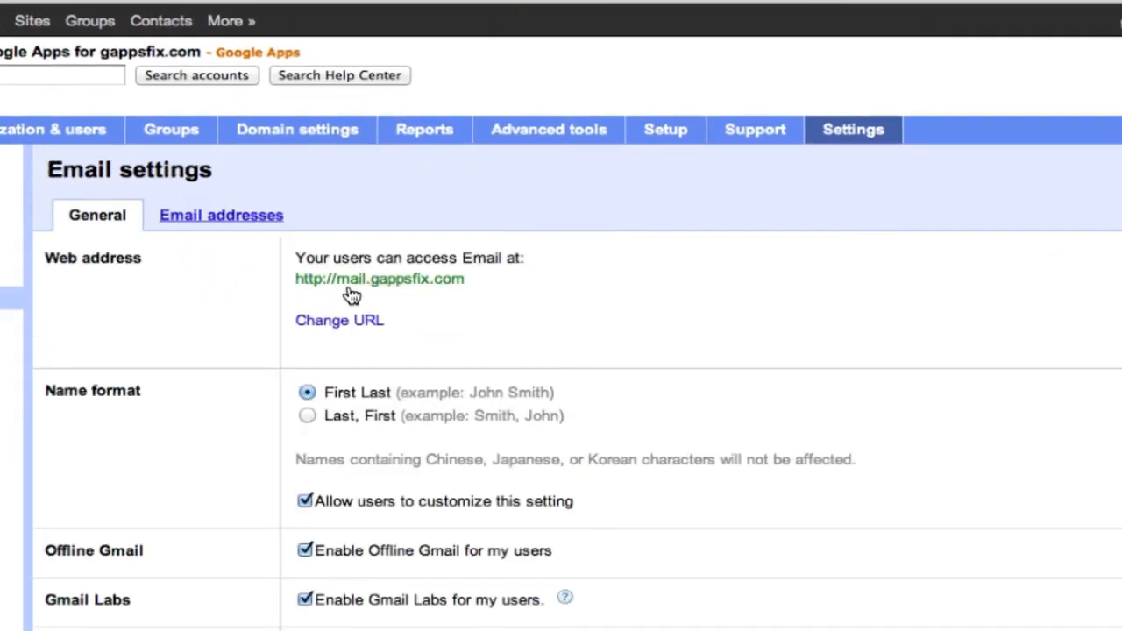
pyautogui.click(394, 280)
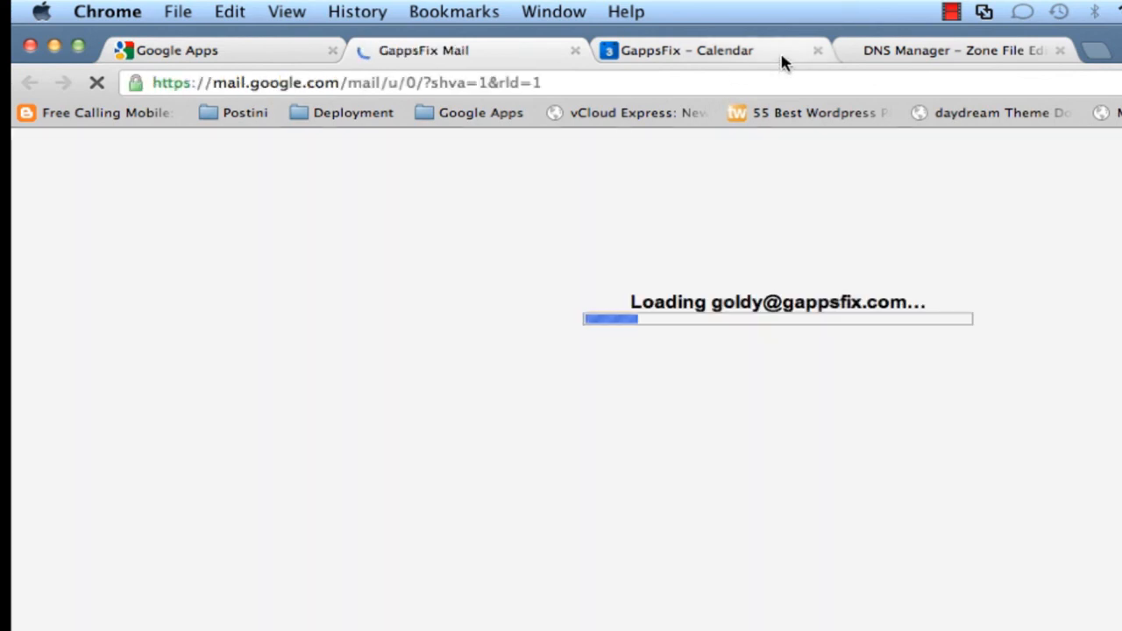
pyautogui.click(576, 51)
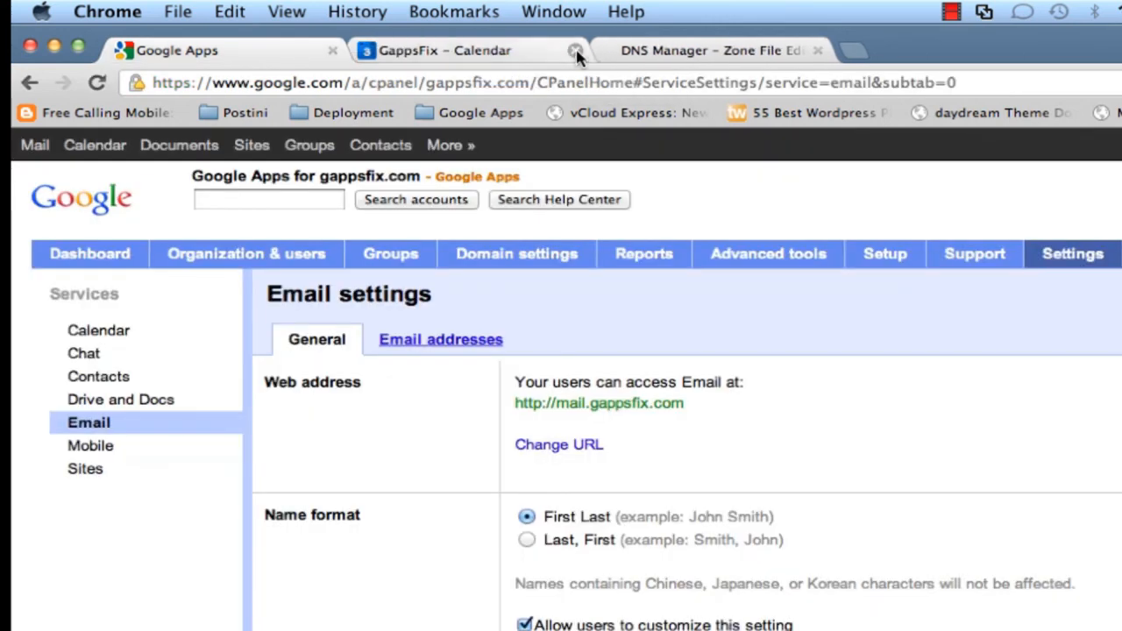